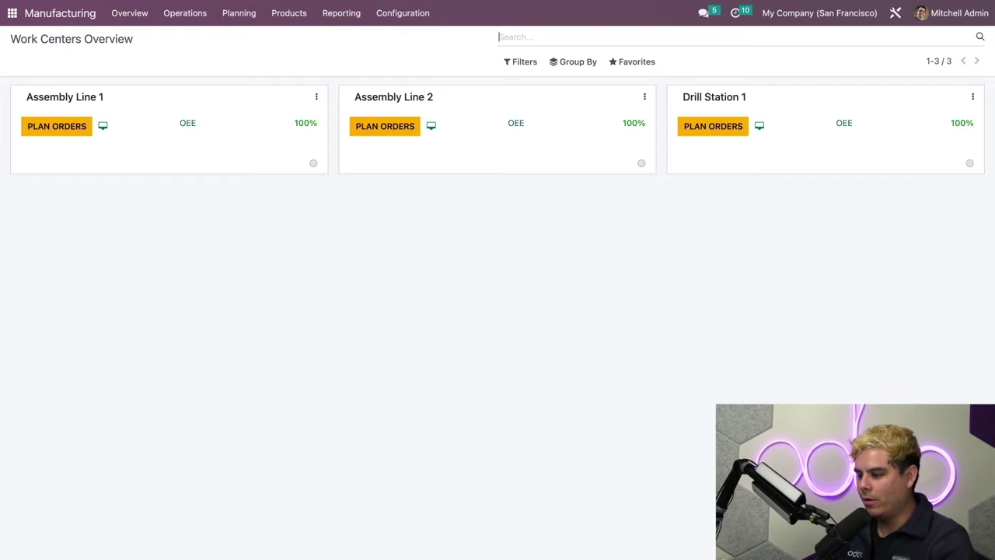
# Open the Kitchen Cart product (ELRN_1000, $500.00 sales price) from the Products list.
pyautogui.click(284, 14)
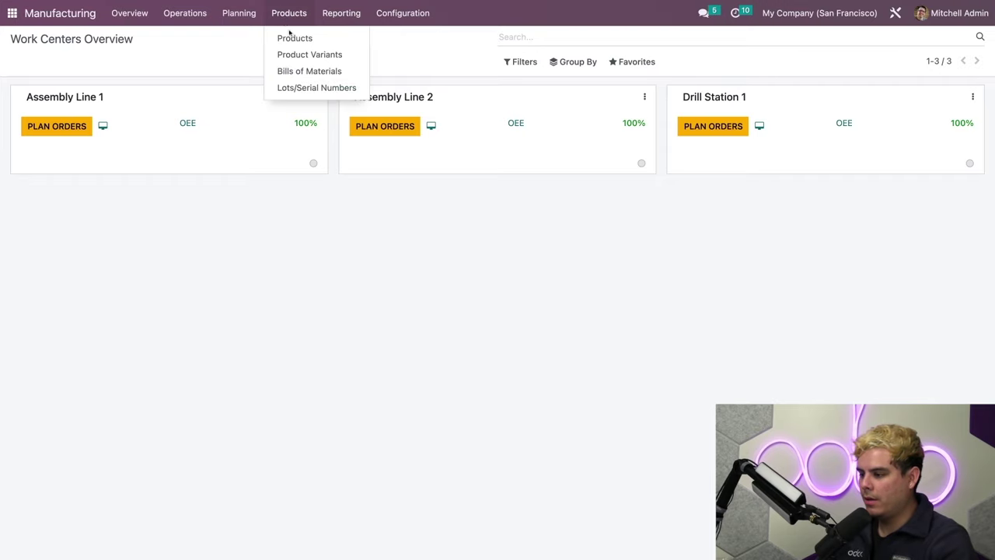
pyautogui.click(295, 39)
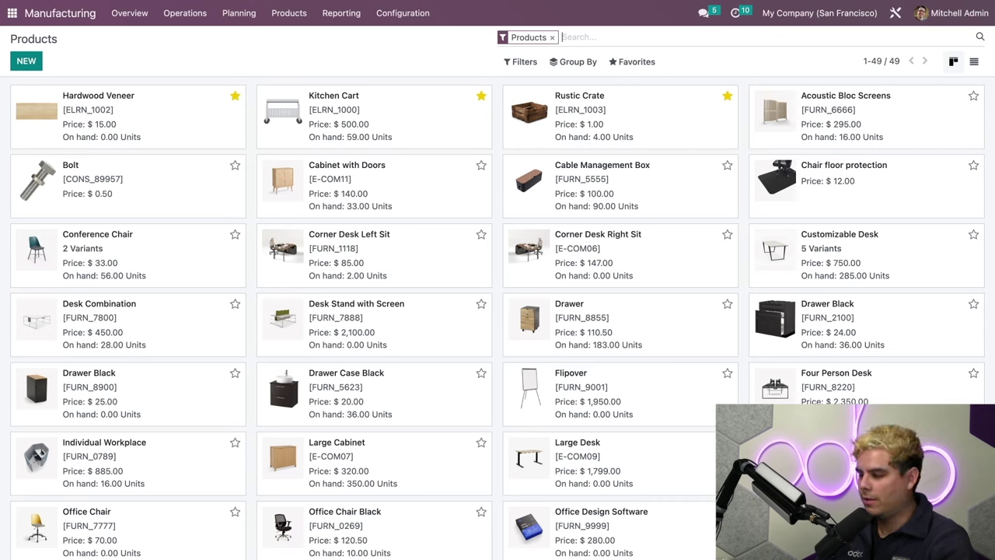
pyautogui.click(376, 144)
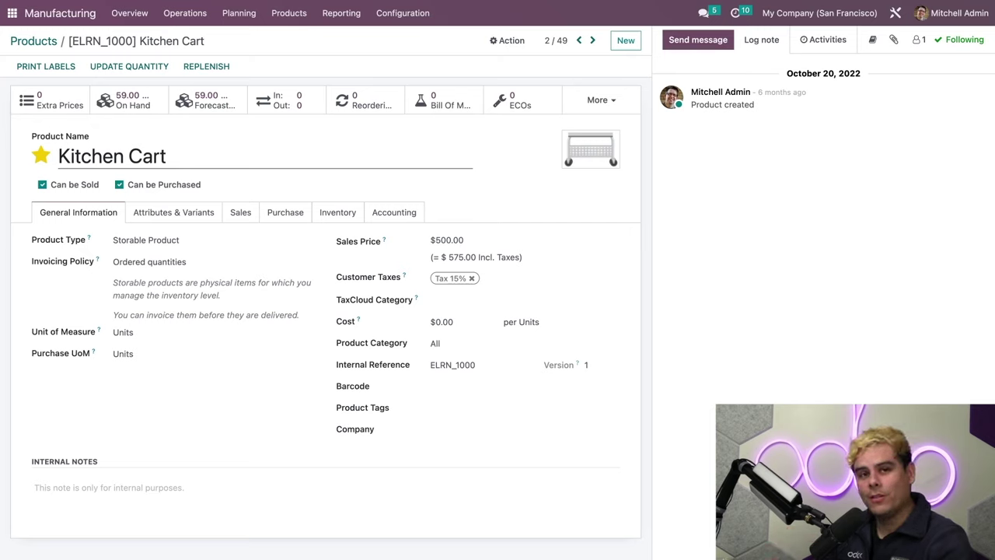
# Confirm the Kitchen Cart's Manufacture route under Inventory, then view its empty bills of materials.
pyautogui.click(334, 213)
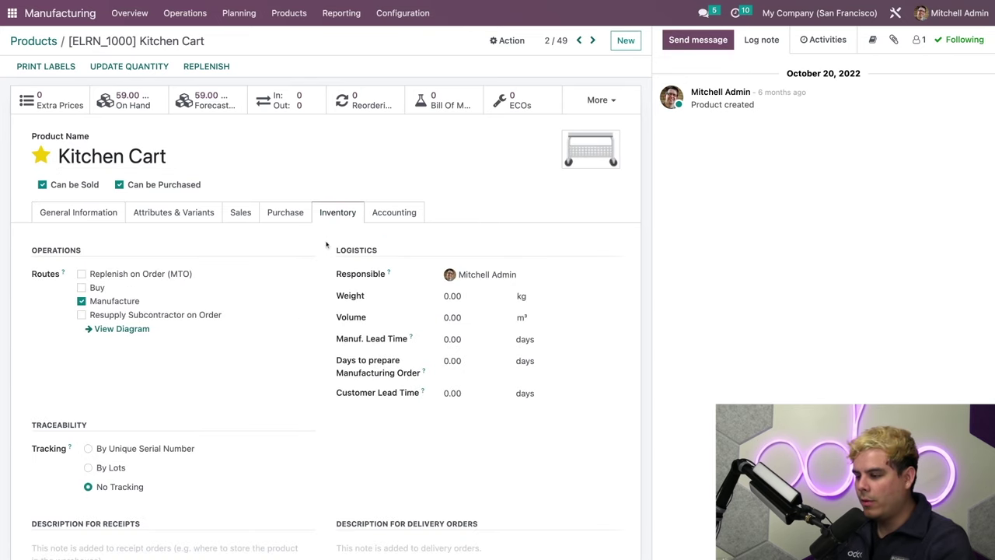
pyautogui.scroll(-3, 326, 245)
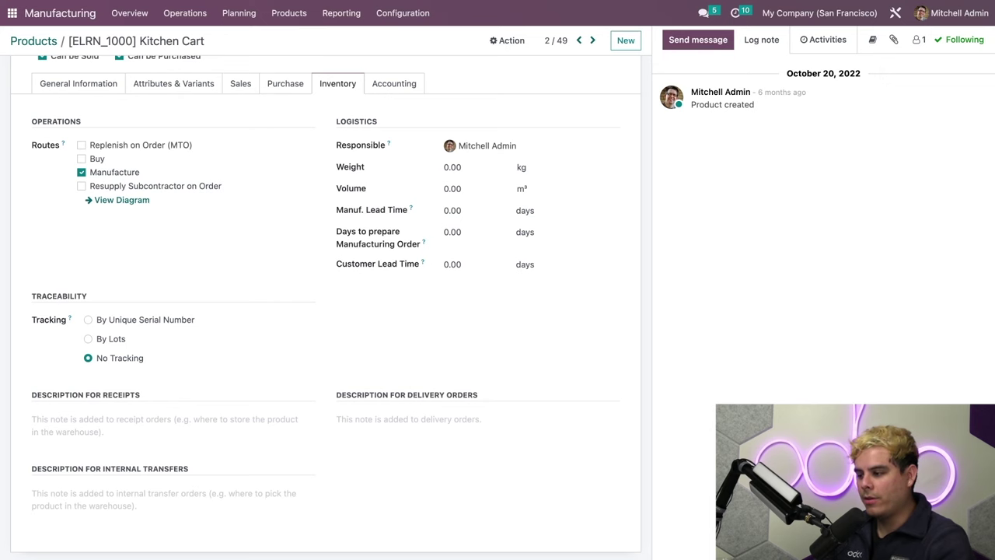
pyautogui.scroll(2, 327, 303)
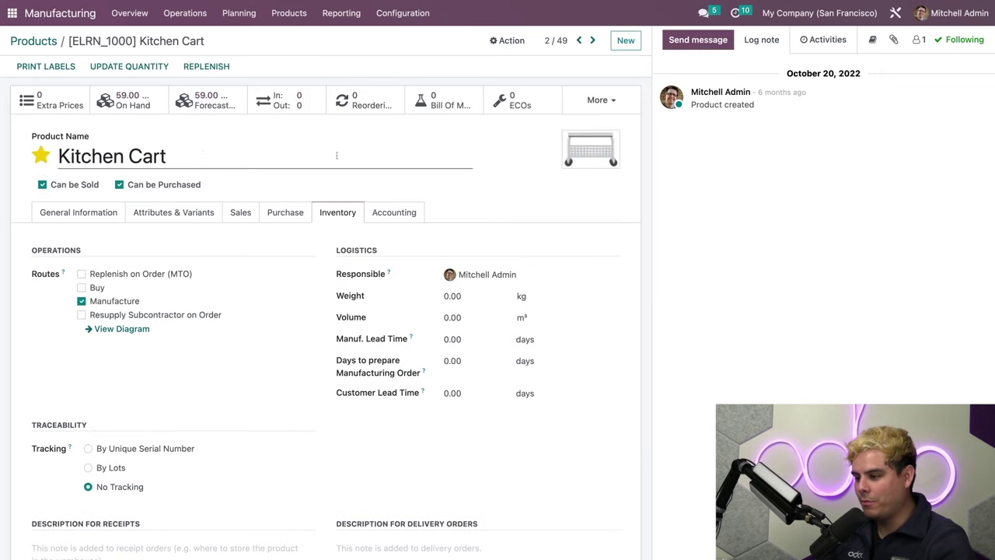
pyautogui.click(441, 105)
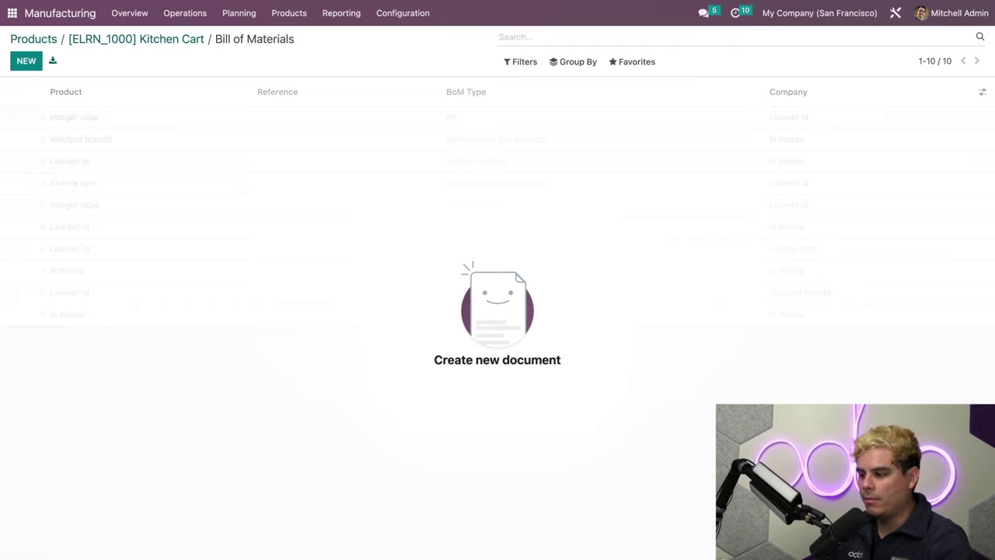
# Start a new bill of materials for [ELRN_1000] Kitchen Cart at 1.00 Units, leaving the variant empty.
pyautogui.click(288, 13)
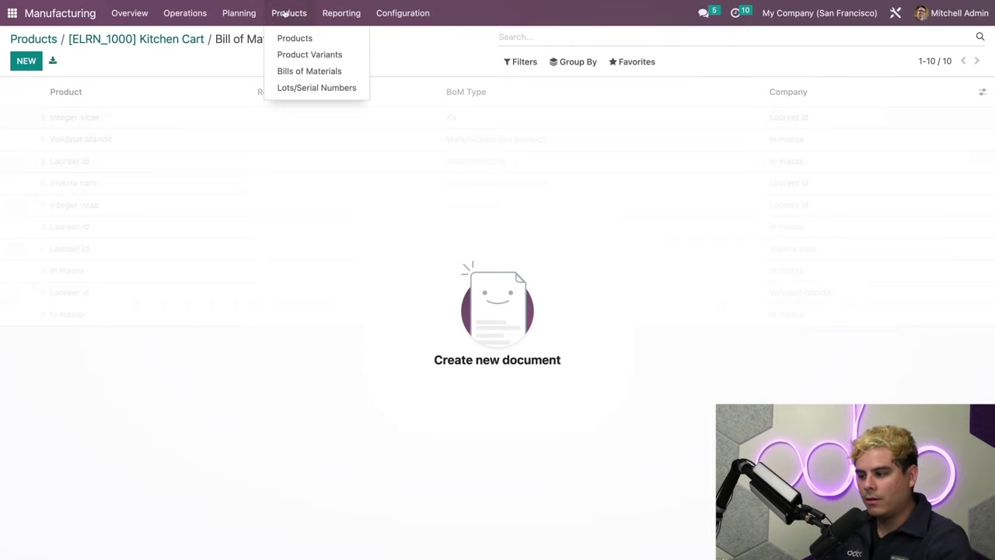
pyautogui.click(294, 71)
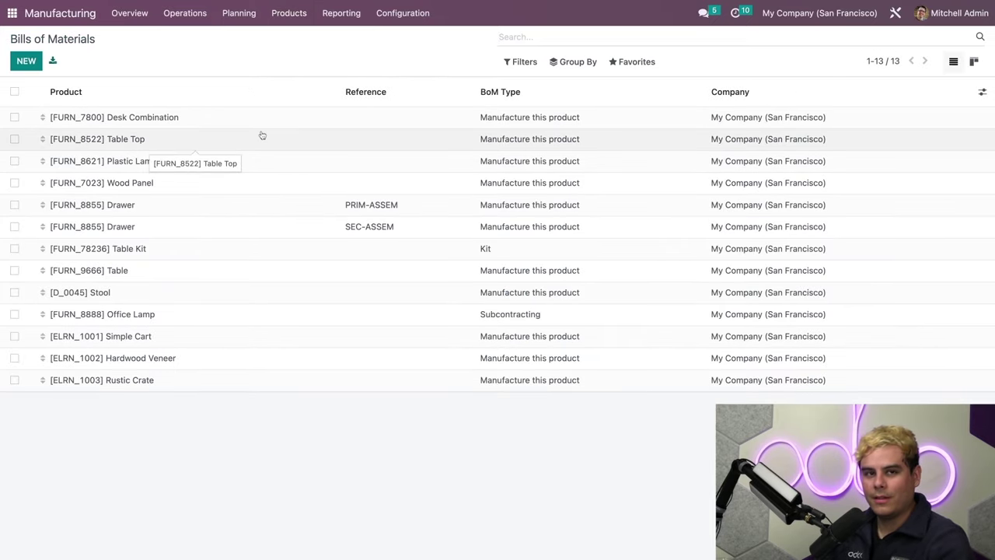
pyautogui.click(27, 61)
pyautogui.write('kitch')
pyautogui.click(195, 135)
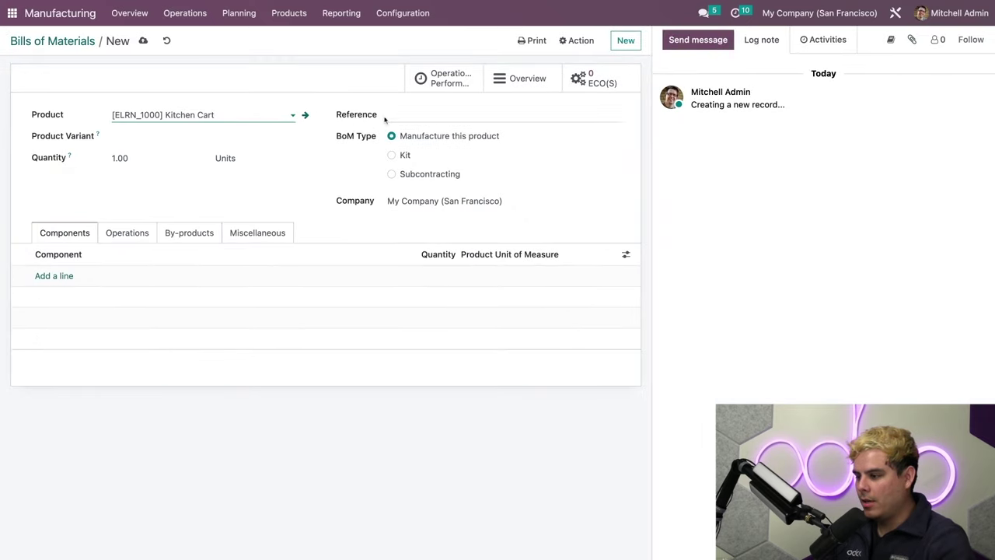
pyautogui.click(411, 115)
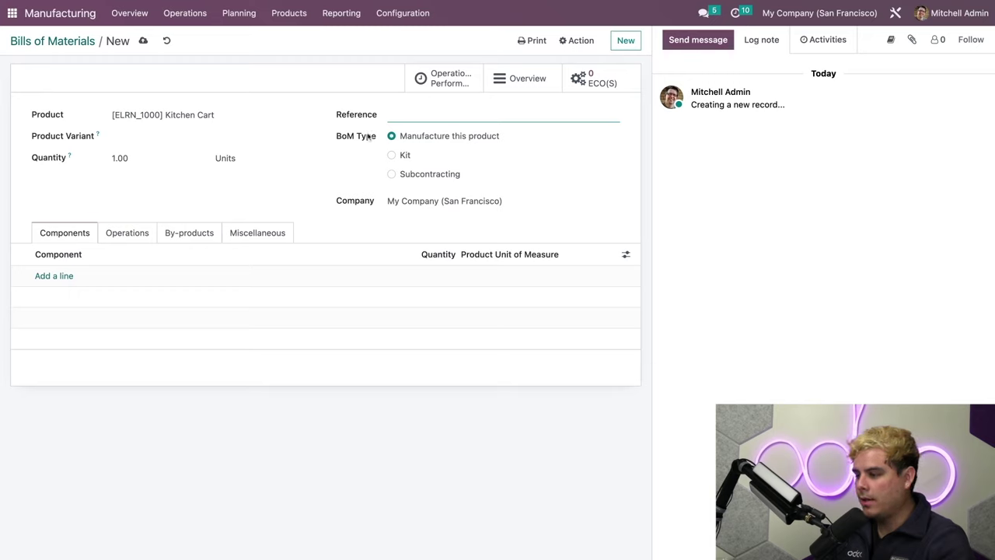
pyautogui.click(165, 135)
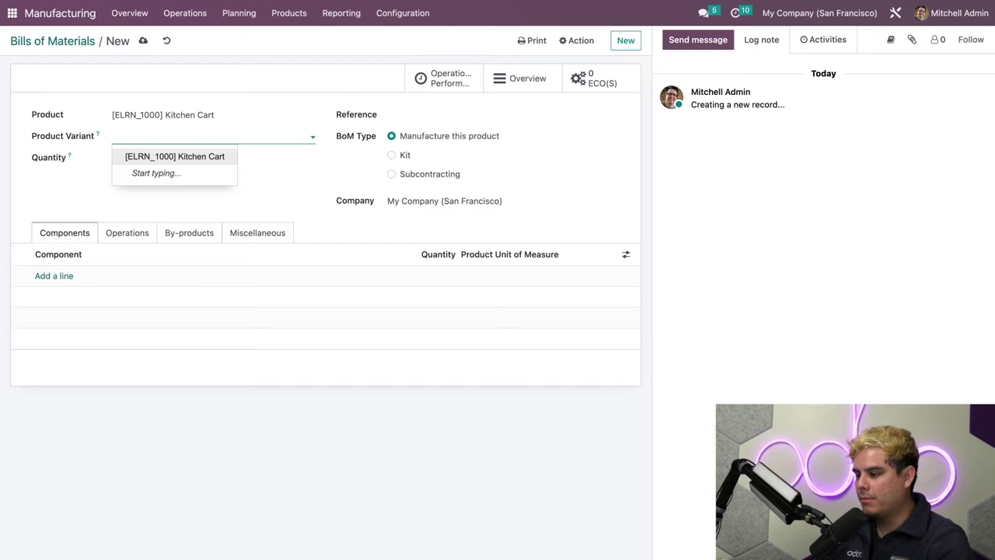
pyautogui.click(407, 140)
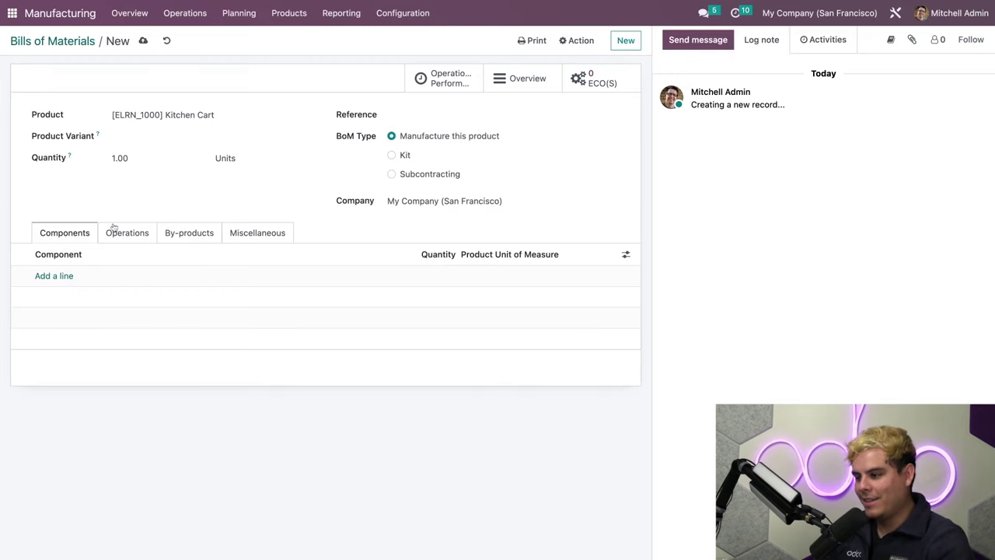
# Add Stainless Steel Top ×1 and Stainless Steel Legs ×4 as BoM components.
pyautogui.click(54, 276)
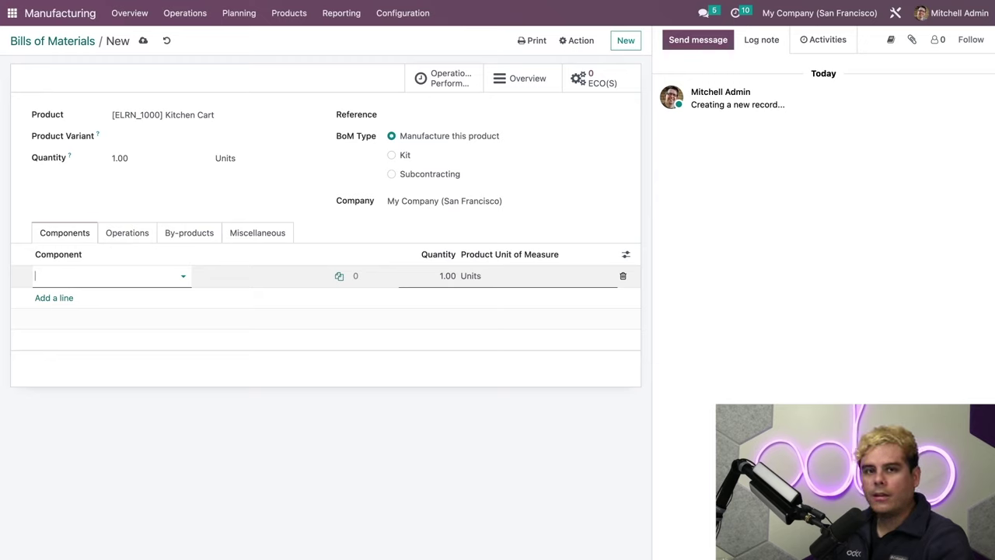
pyautogui.write('top')
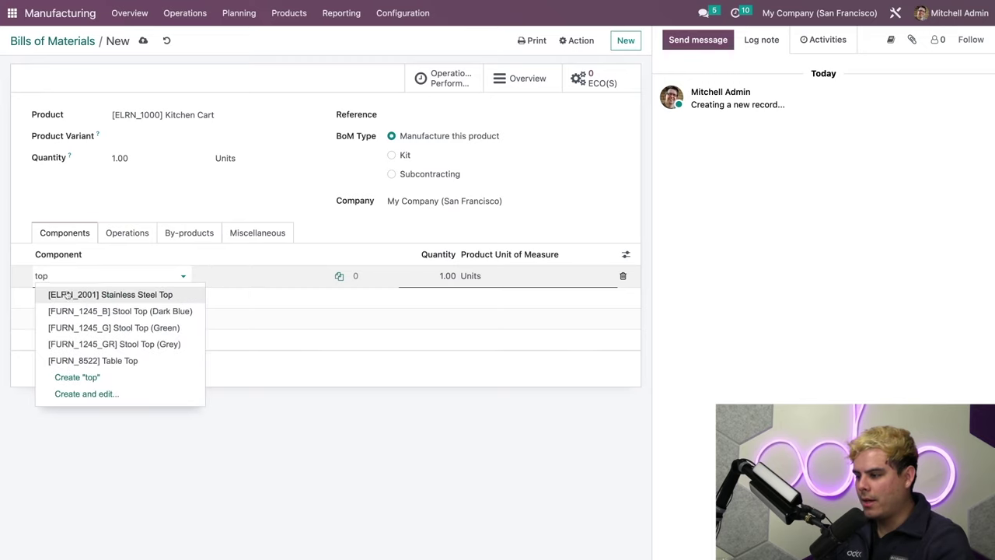
pyautogui.click(92, 301)
pyautogui.click(62, 299)
pyautogui.click(63, 299)
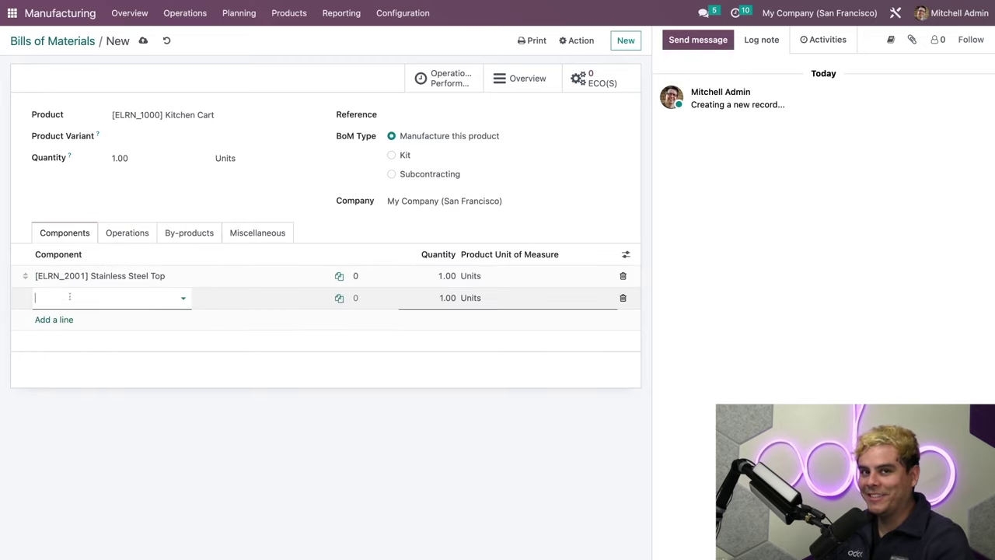
pyautogui.write('leg')
pyautogui.click(89, 318)
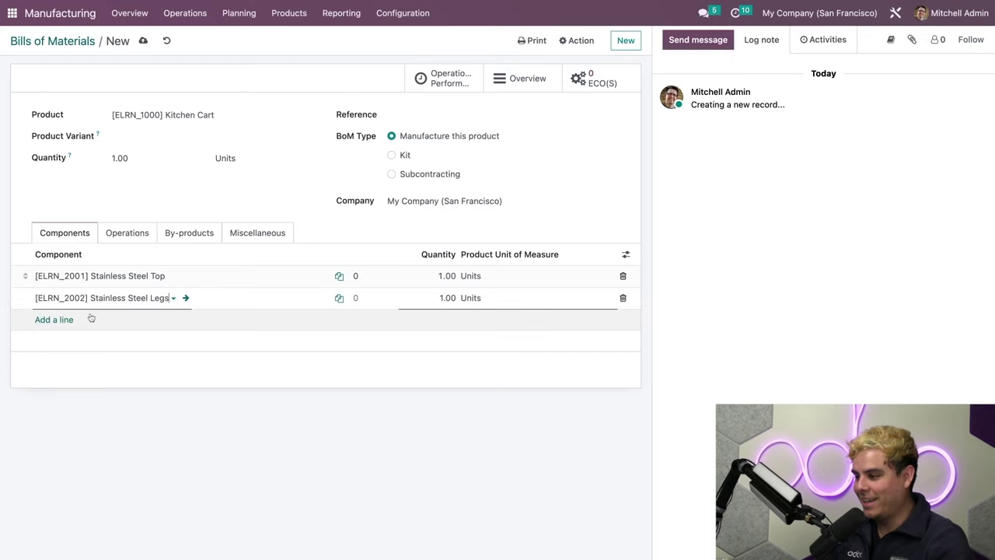
pyautogui.press('Tab')
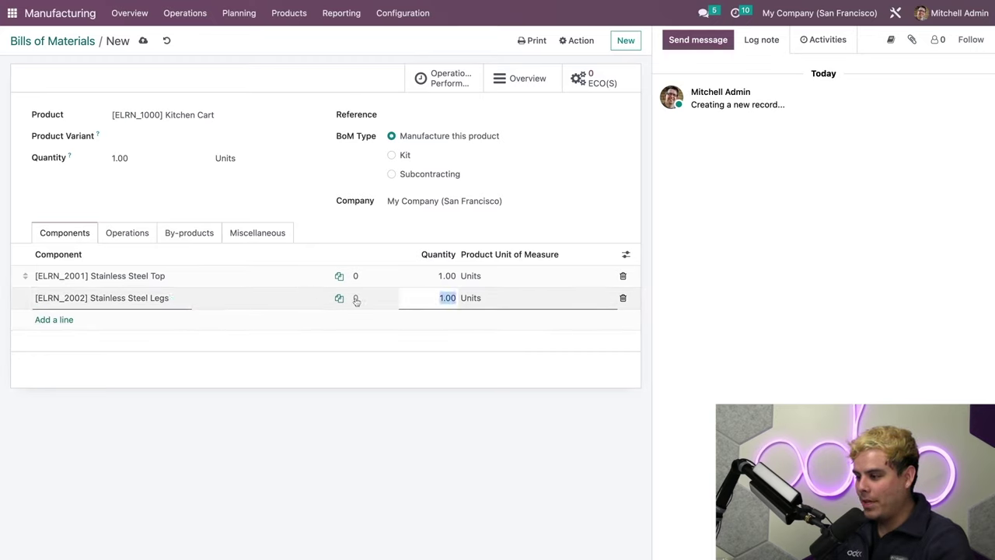
pyautogui.write('4')
pyautogui.click(68, 320)
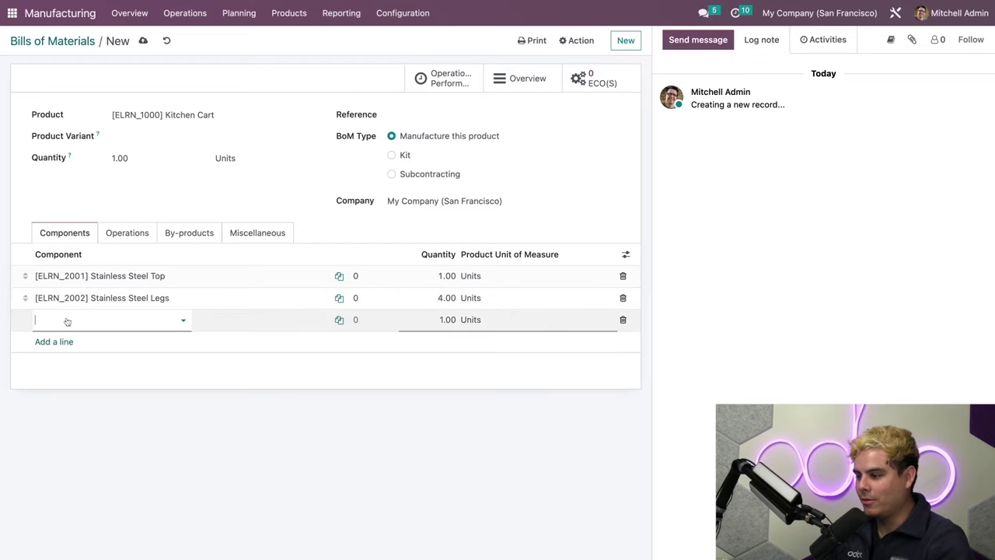
# Add Swivel Casters with quantity 4 as the third component.
pyautogui.write('cas')
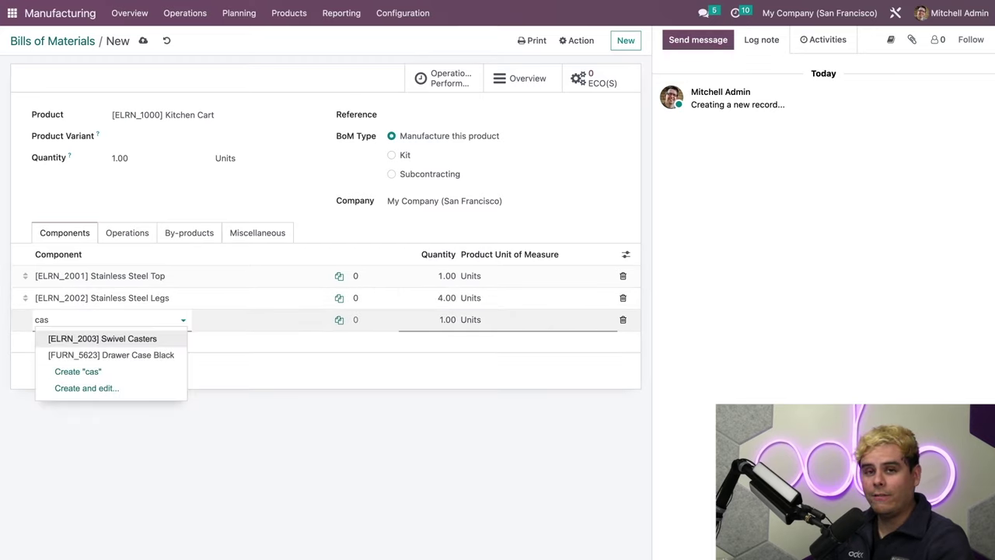
pyautogui.click(85, 341)
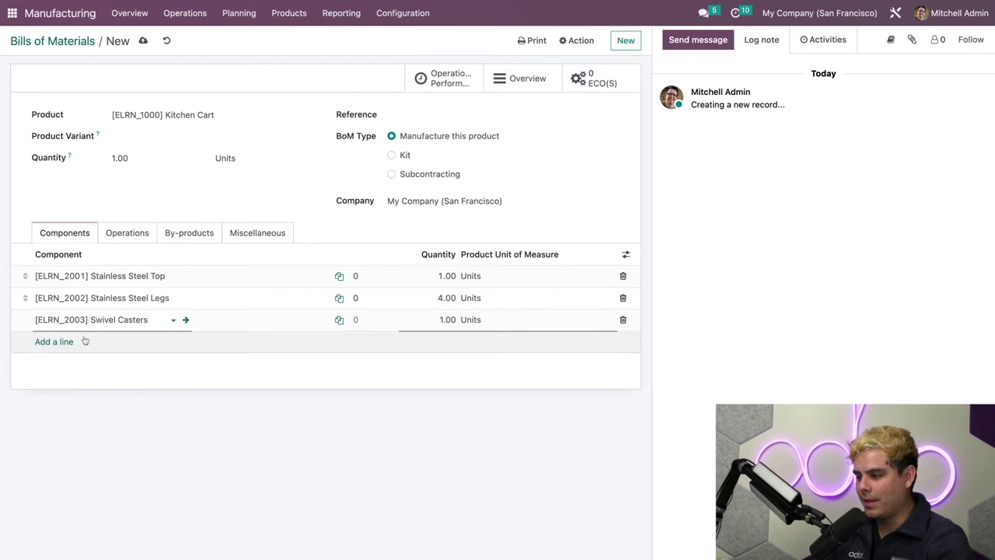
pyautogui.press('Tab')
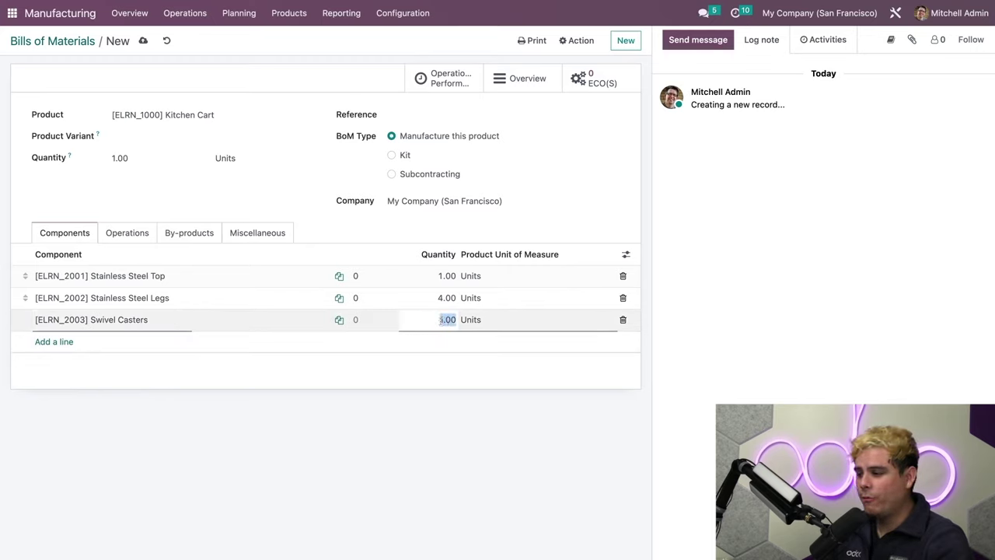
pyautogui.write('4')
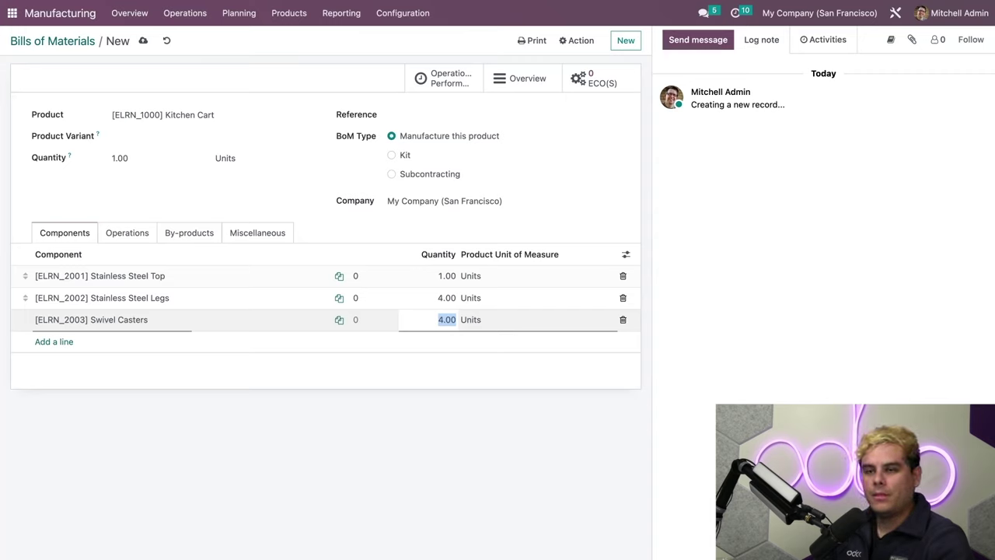
pyautogui.write('4')
pyautogui.press('Tab')
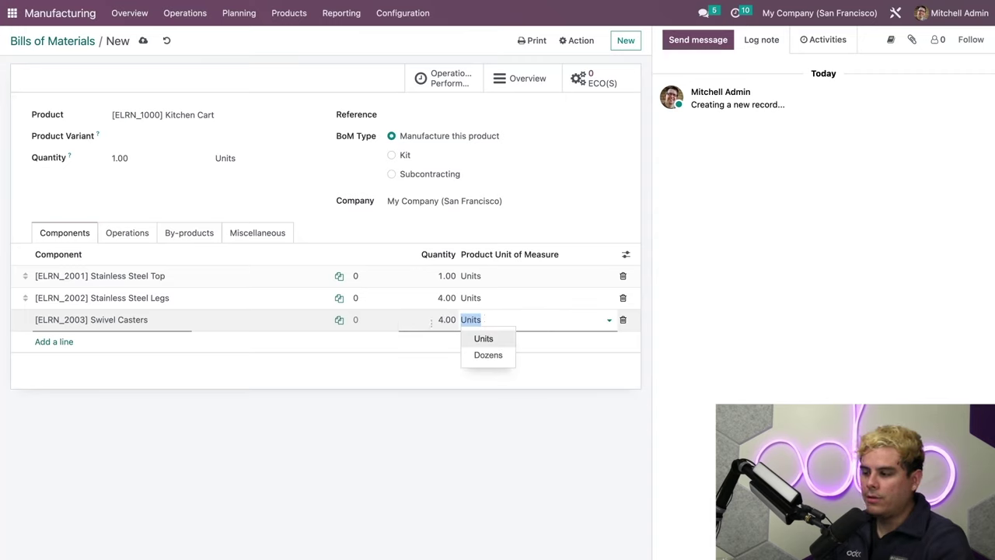
pyautogui.hotkey('shift', 'Tab')
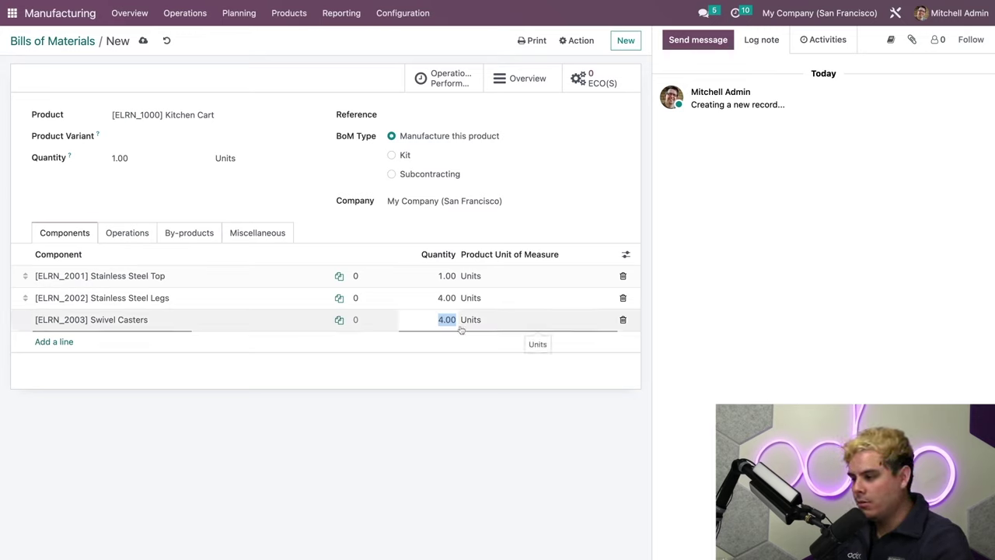
pyautogui.click(402, 12)
# Enable Work Orders and Work Order Dependencies in the Manufacturing settings and save.
pyautogui.click(401, 36)
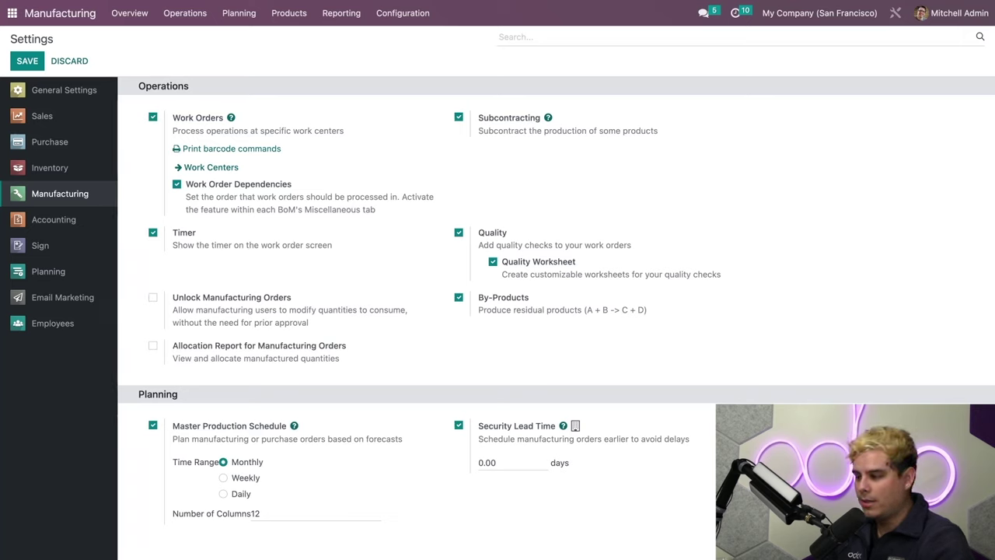
pyautogui.click(37, 67)
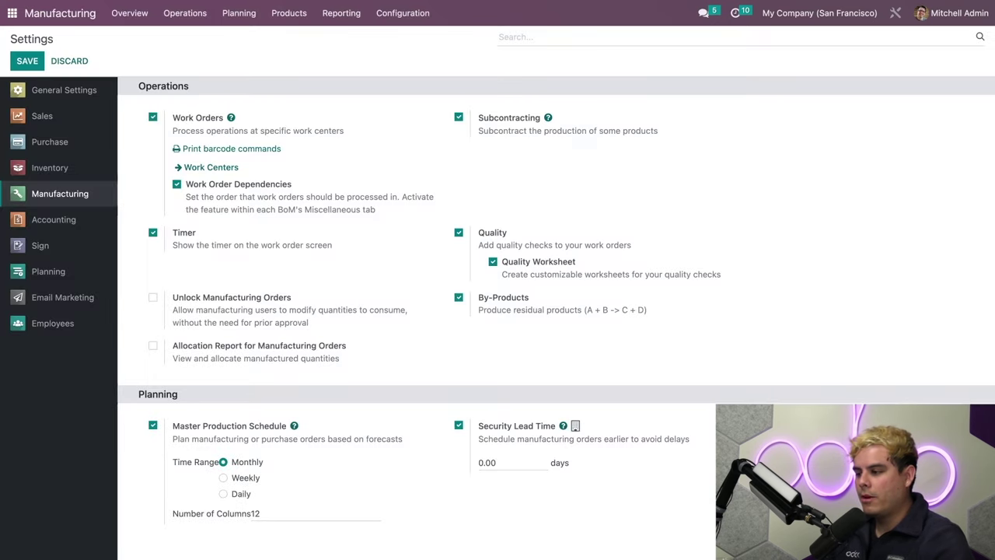
# Open the [ELRN_1000] Kitchen Cart BoM and start a new operation on its Operations tab.
pyautogui.click(284, 14)
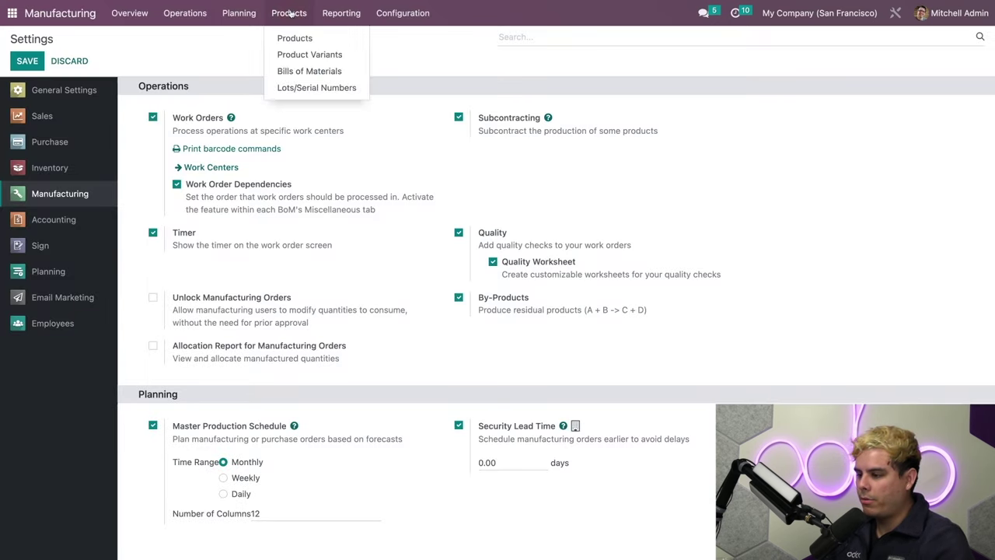
pyautogui.click(309, 71)
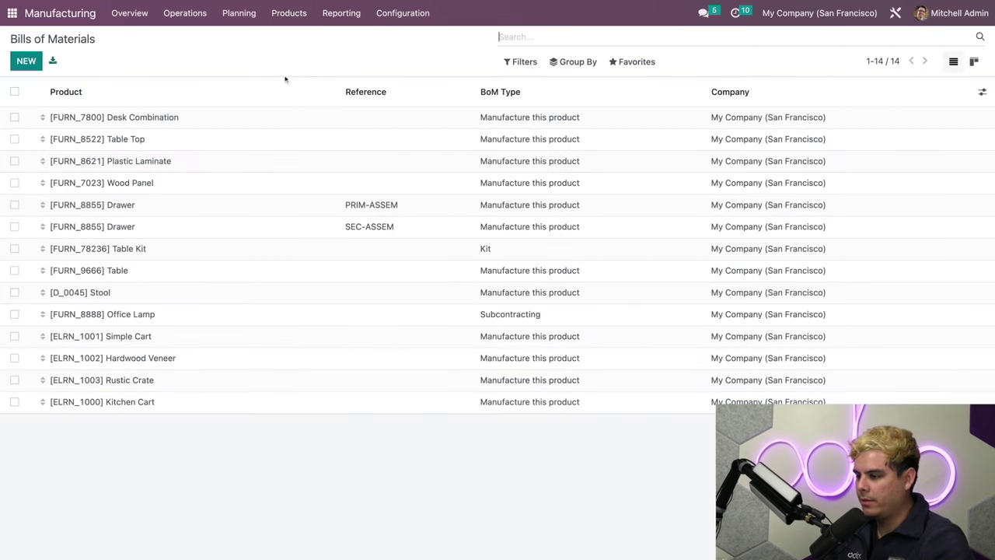
pyautogui.click(200, 407)
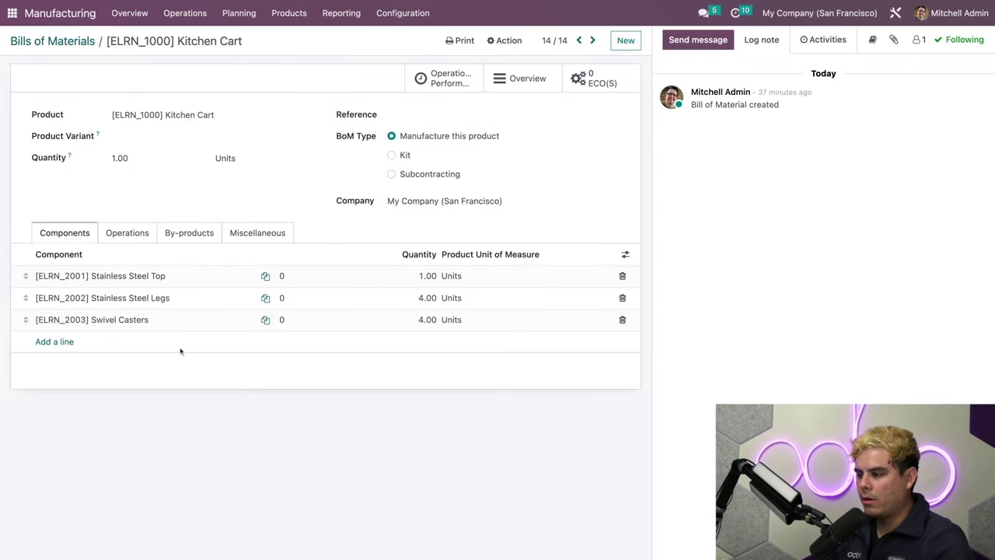
pyautogui.click(132, 234)
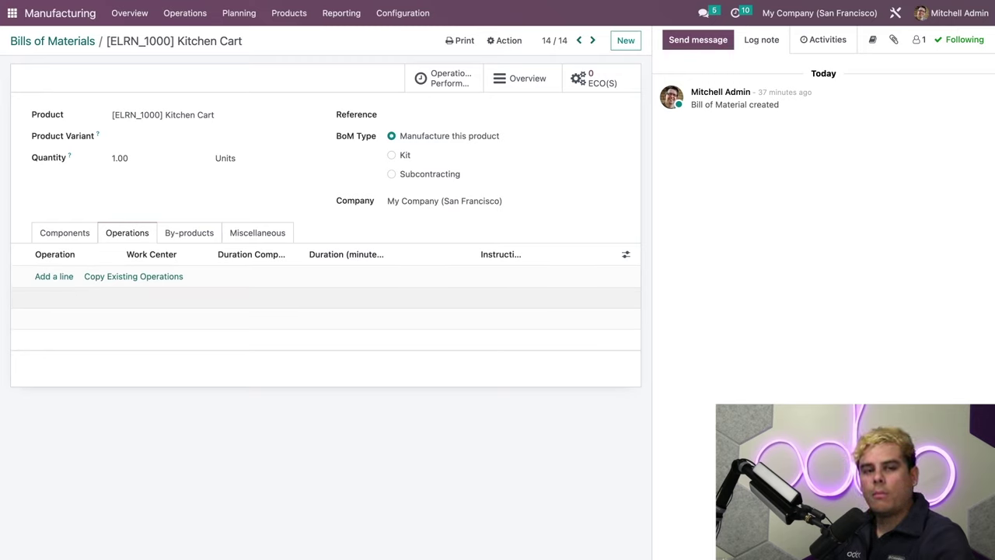
pyautogui.click(68, 276)
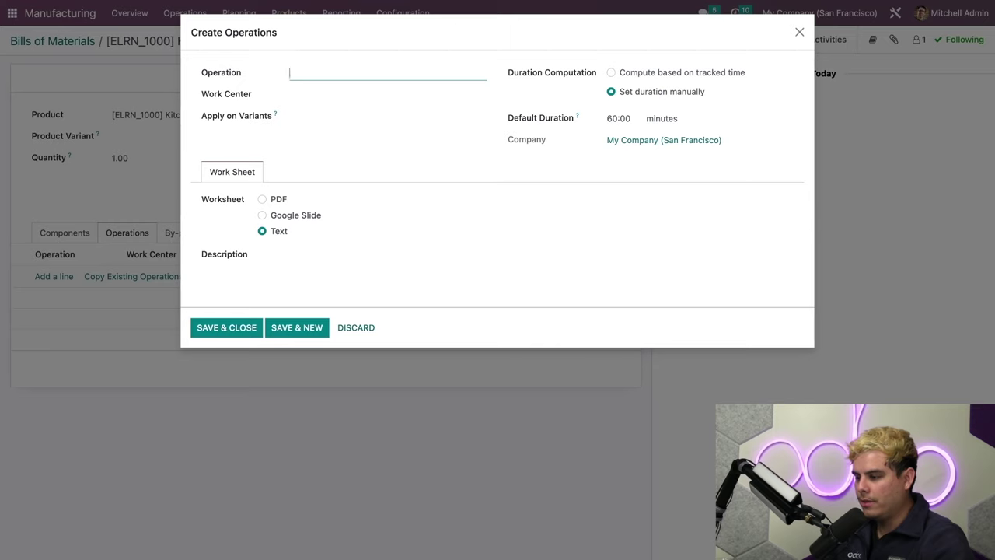
# Name the operation 'Assemble Stainless Steel Top and Legs' and assign work center Assembly Line 1.
pyautogui.write('Assemble Stainless Steel Top and Legs')
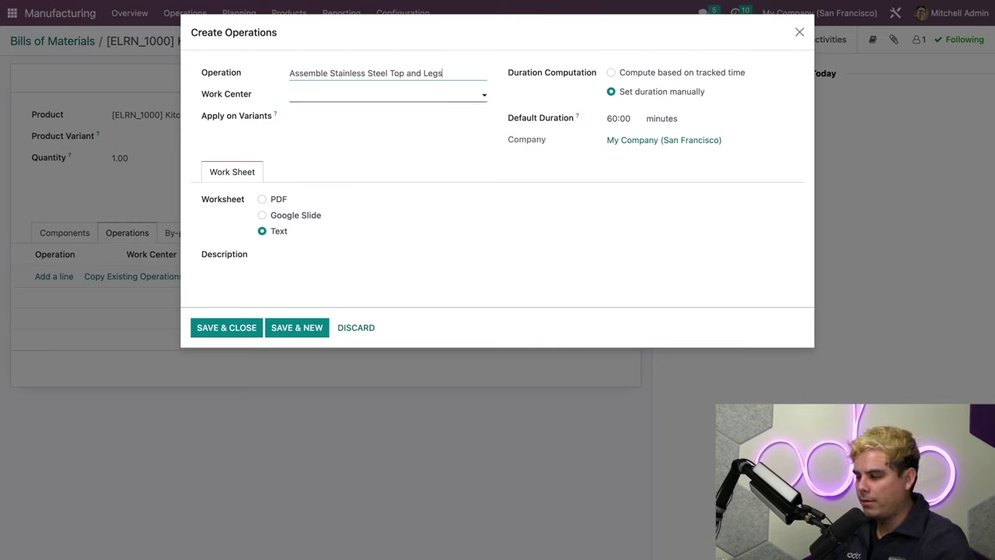
pyautogui.click(332, 94)
pyautogui.click(332, 119)
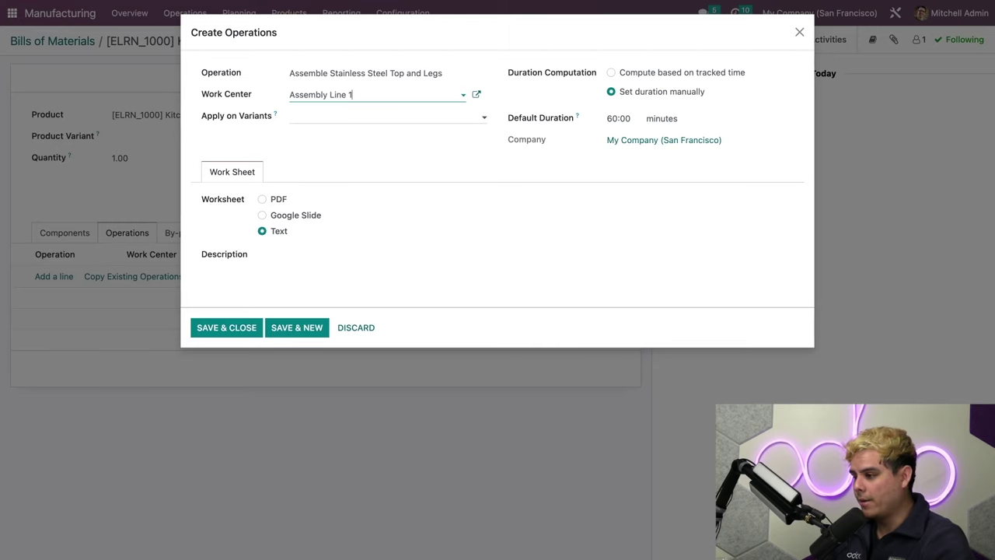
pyautogui.click(385, 116)
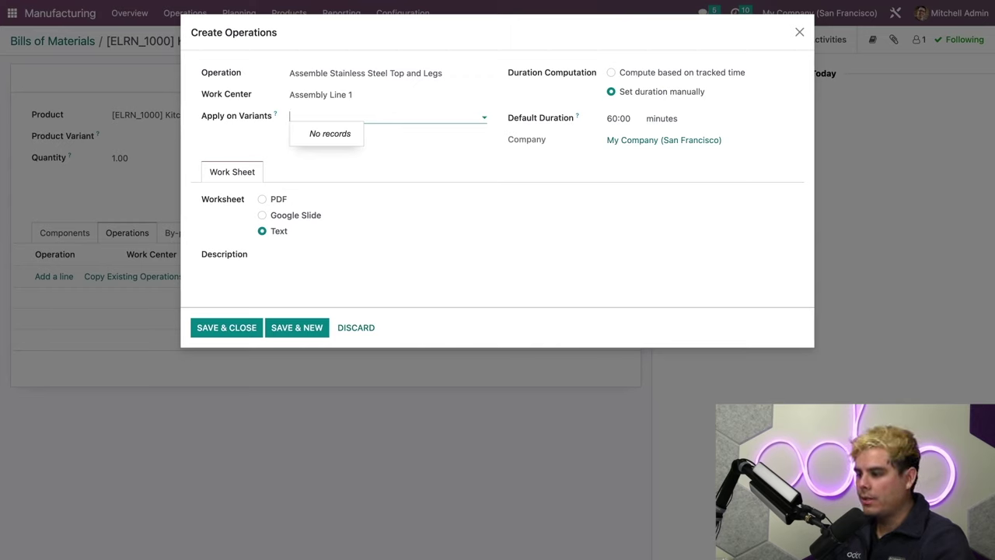
pyautogui.click(759, 72)
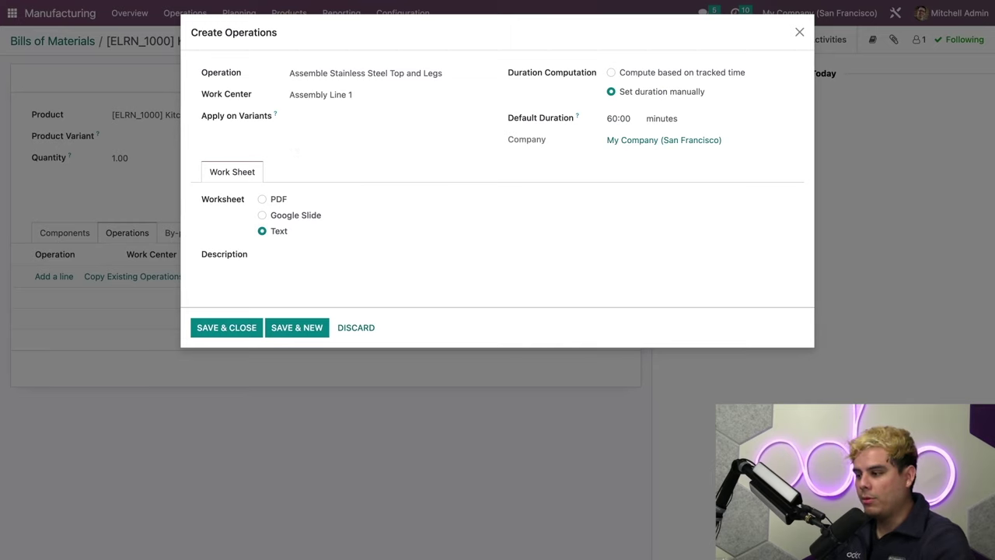
# Set a manual 45:00 default duration and choose PDF as the worksheet type.
pyautogui.click(738, 72)
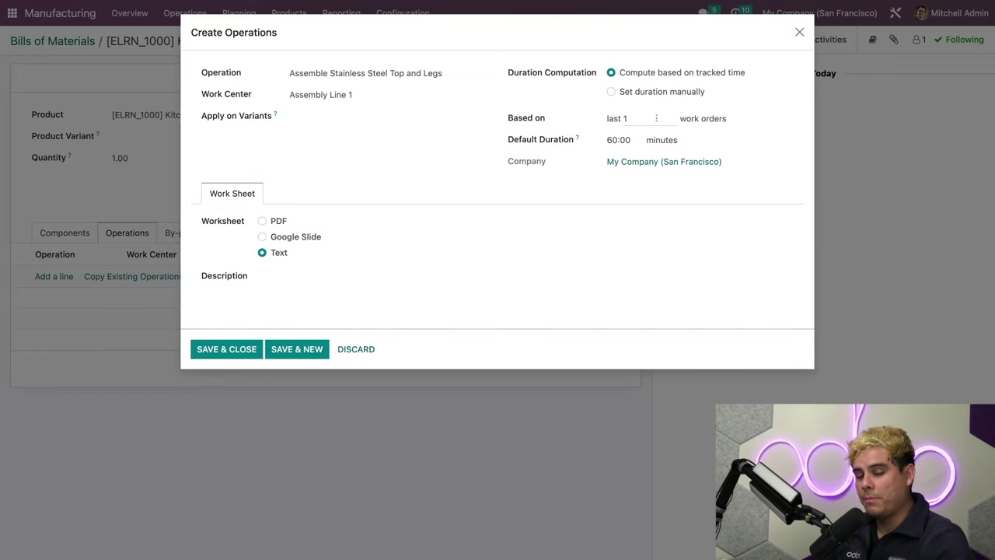
pyautogui.click(657, 119)
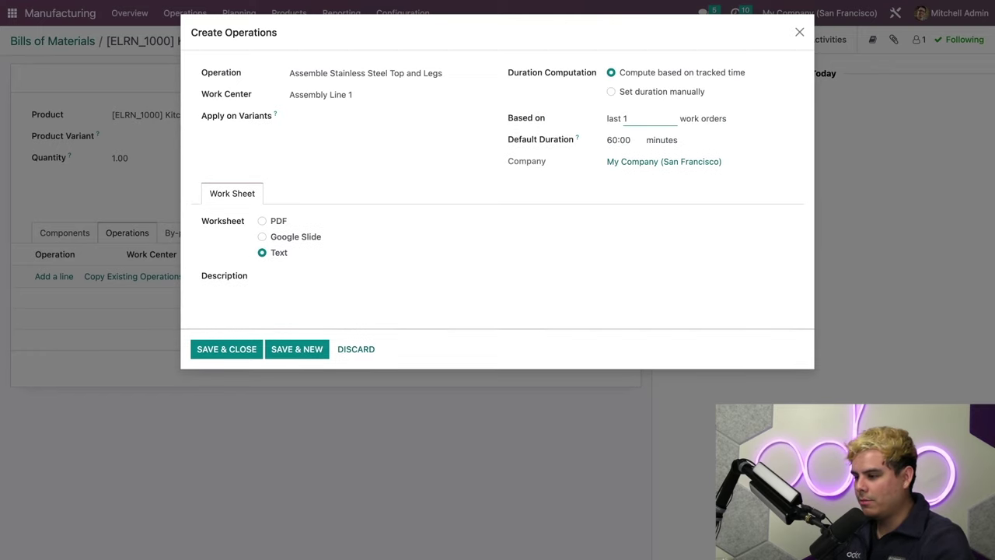
pyautogui.write('0')
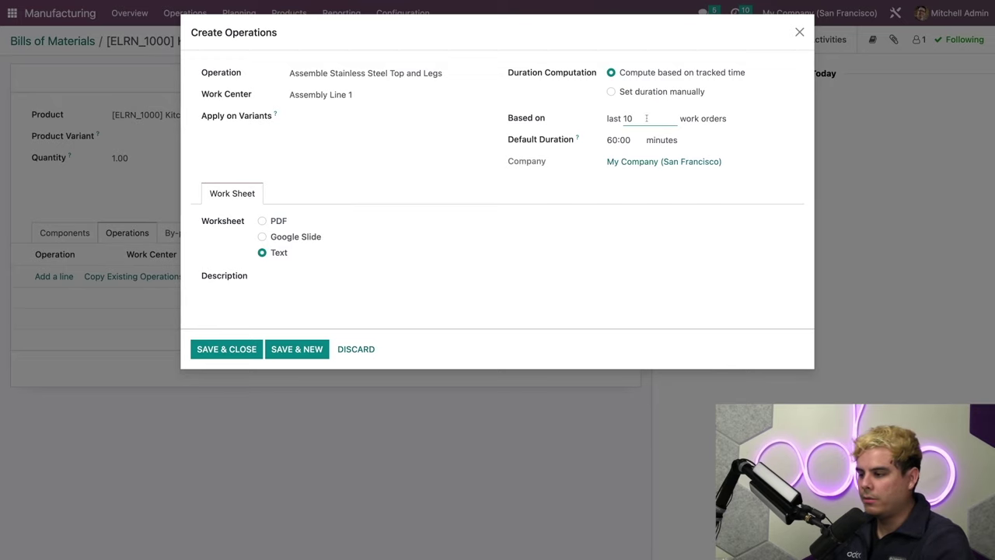
pyautogui.click(611, 92)
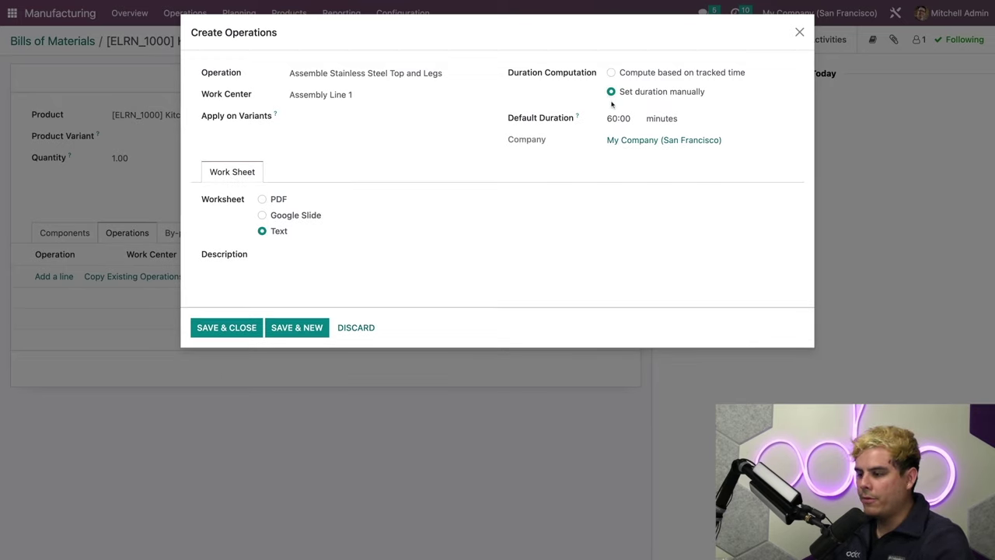
pyautogui.click(615, 118)
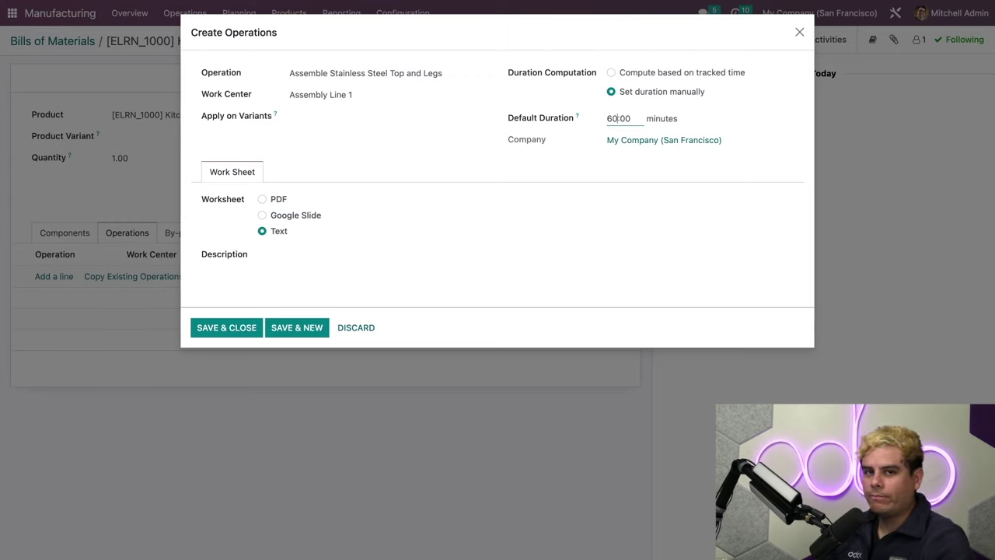
pyautogui.press('BackSpace')
pyautogui.press('BackSpace')
pyautogui.write('45')
pyautogui.click(474, 161)
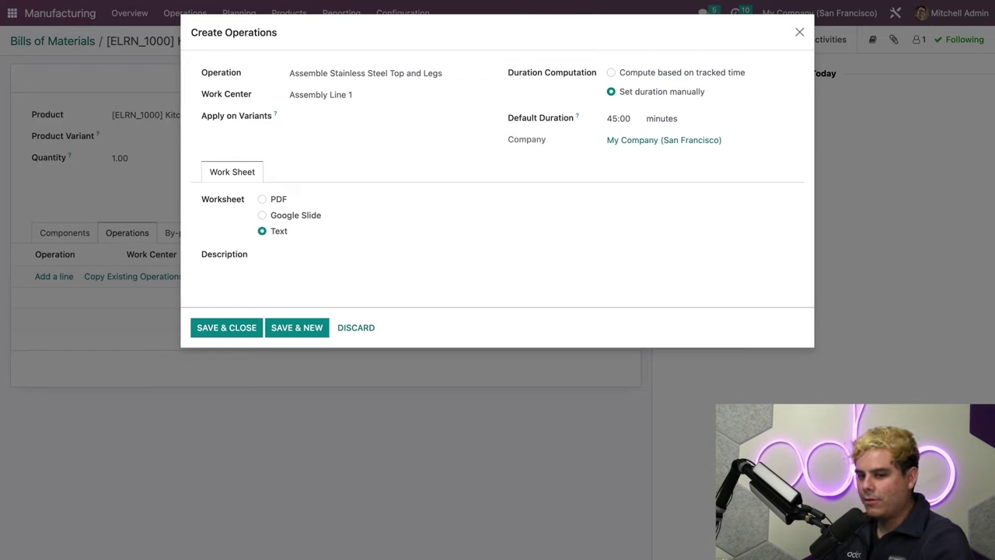
pyautogui.click(262, 199)
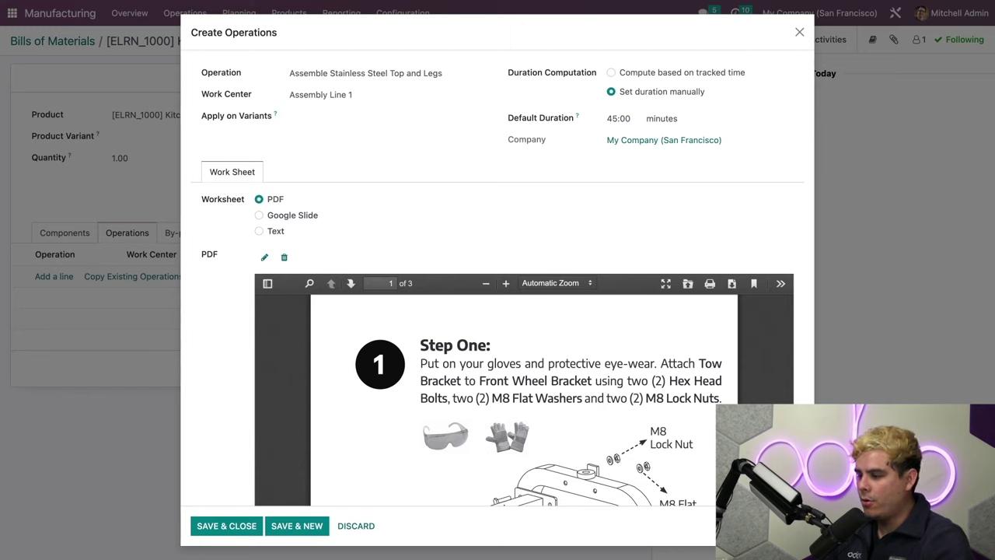
# Save the Assemble Stainless Steel Top and Legs operation onto the Kitchen Cart BoM.
pyautogui.click(213, 527)
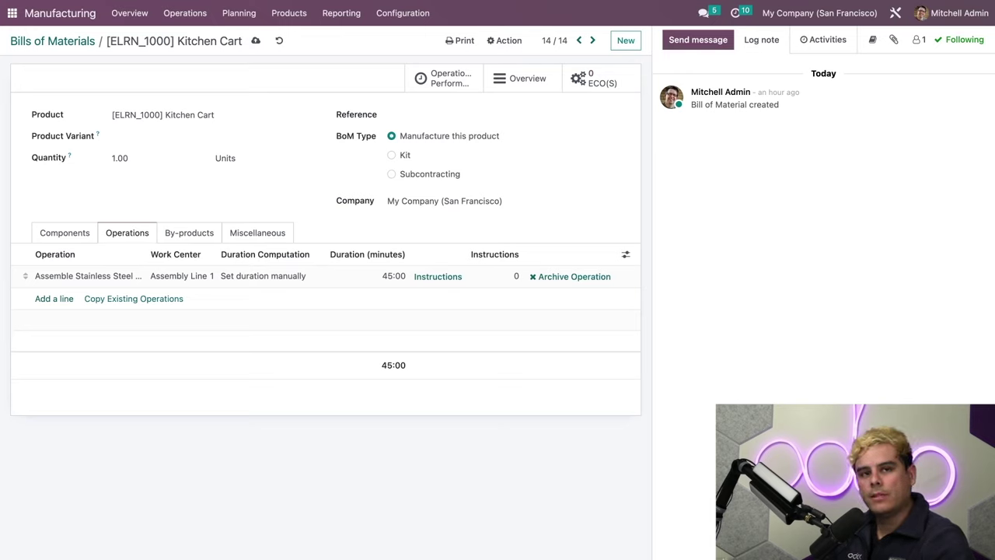
# Copy the Assemble Castors operation from [ELRN_1001] Simple Cart into the Kitchen Cart BoM.
pyautogui.click(110, 299)
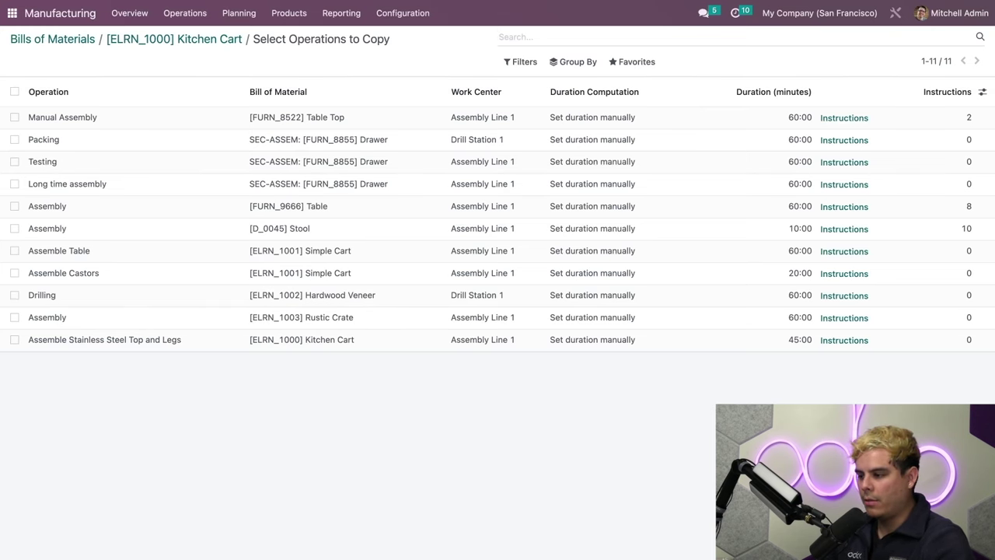
pyautogui.click(14, 273)
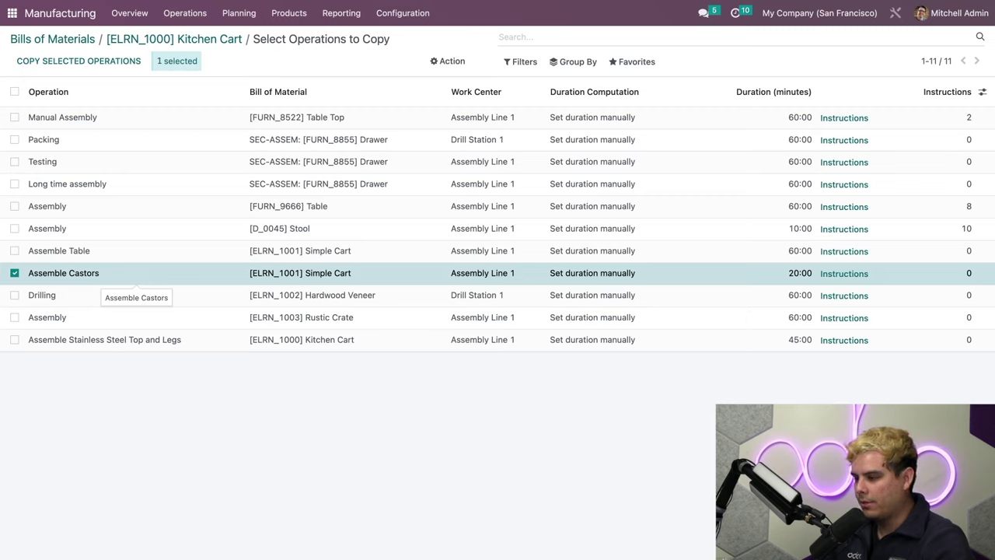
pyautogui.click(102, 62)
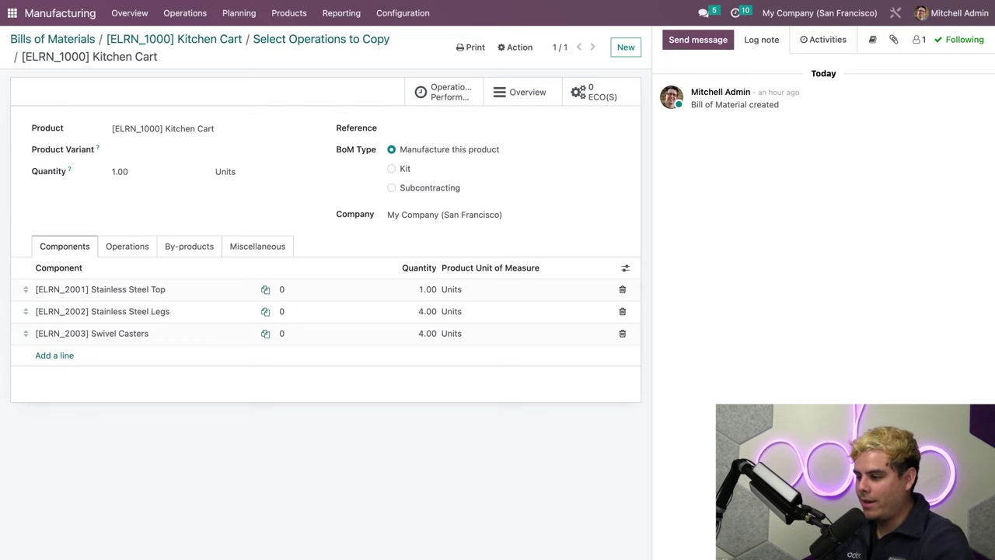
# Move the Assemble Castors operation to work center Assembly Line 2.
pyautogui.click(136, 251)
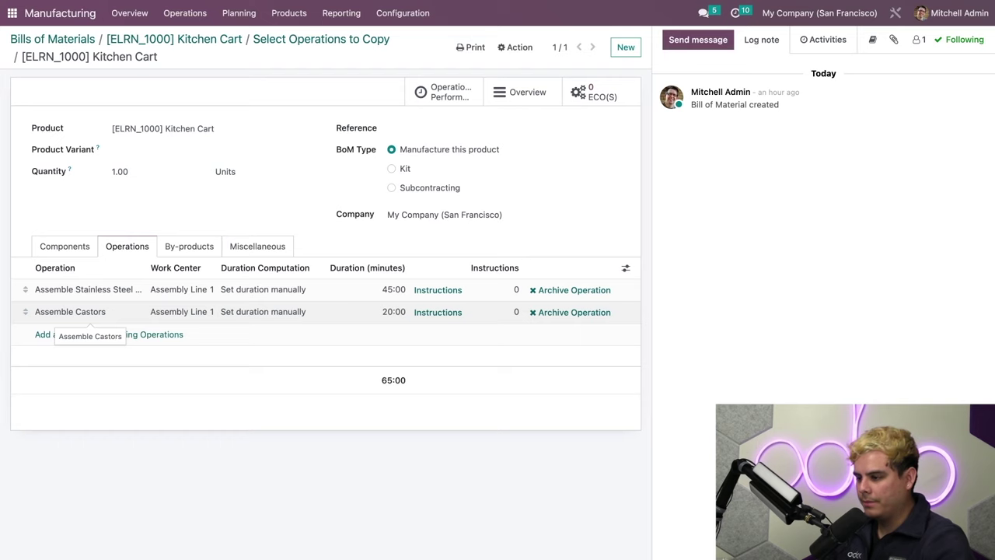
pyautogui.click(70, 311)
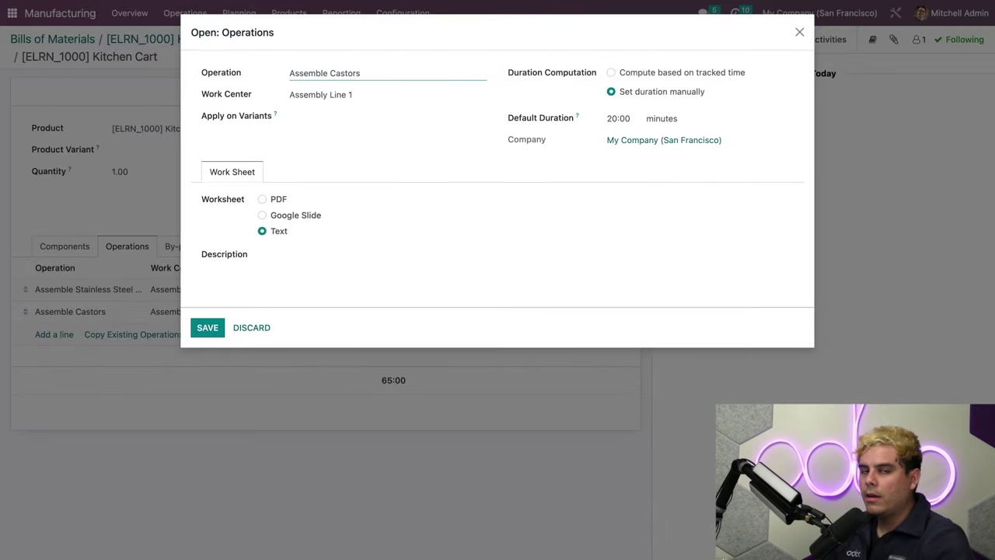
pyautogui.click(378, 94)
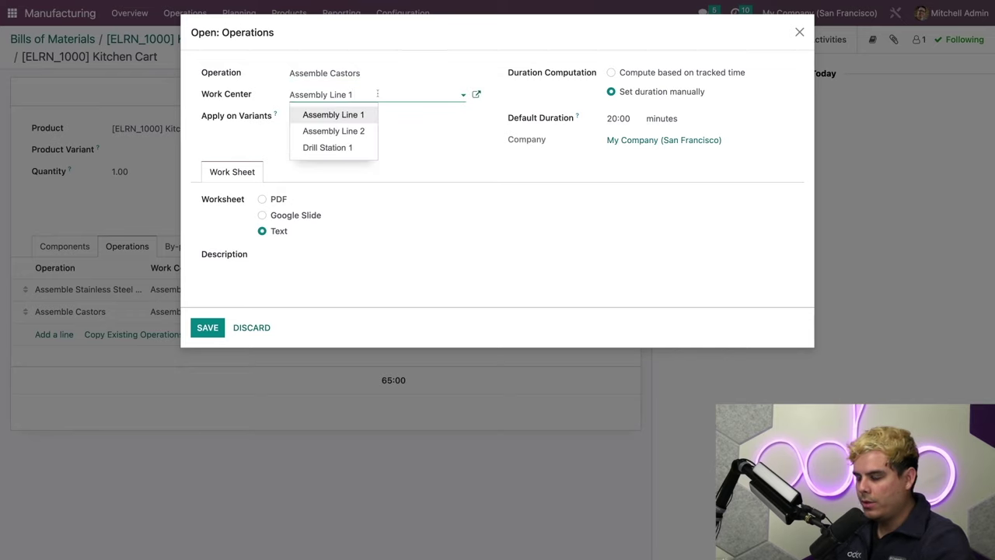
pyautogui.click(361, 129)
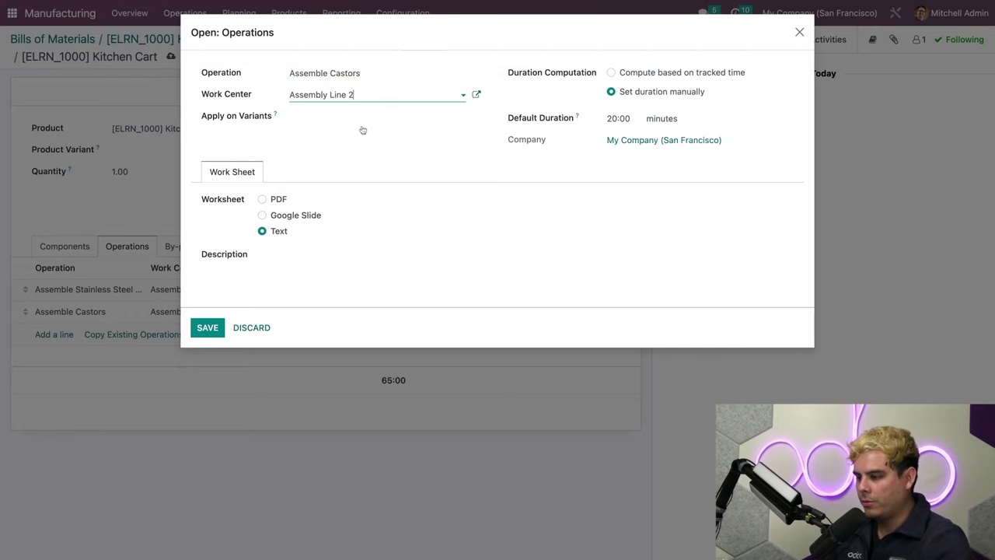
pyautogui.click(353, 150)
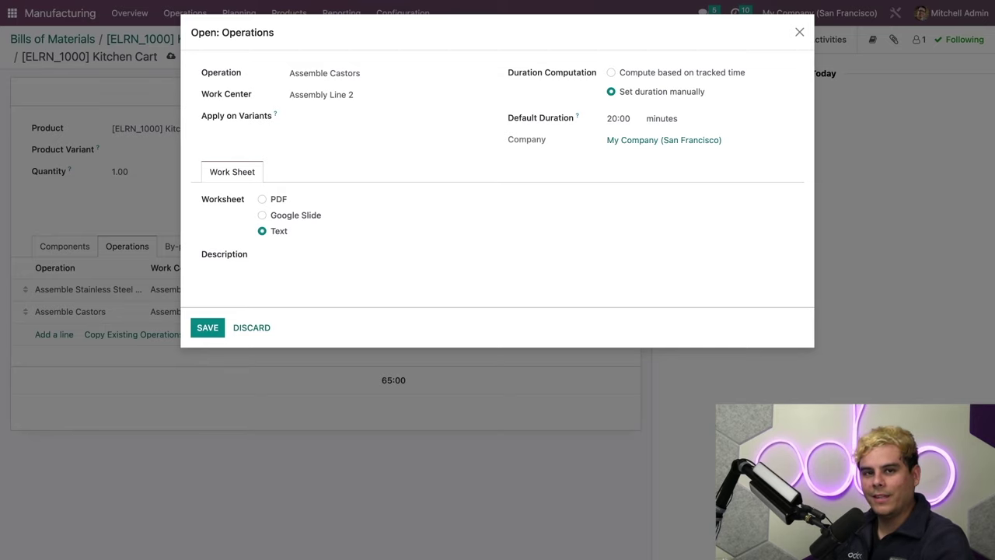
# Give Assemble Castors a 15:00 default duration and the castor instructions, then save.
pyautogui.click(611, 117)
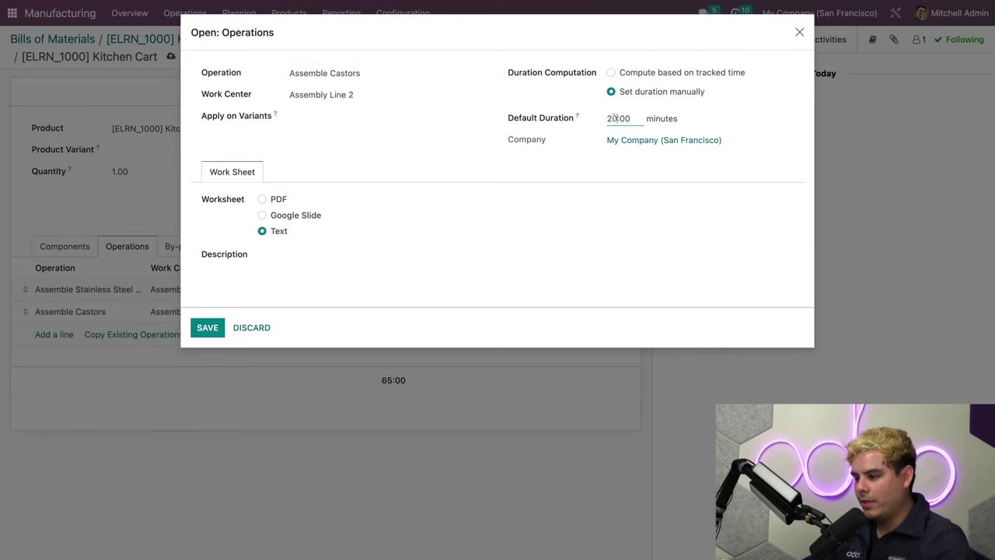
pyautogui.press('BackSpace')
pyautogui.press('Delete')
pyautogui.write('15')
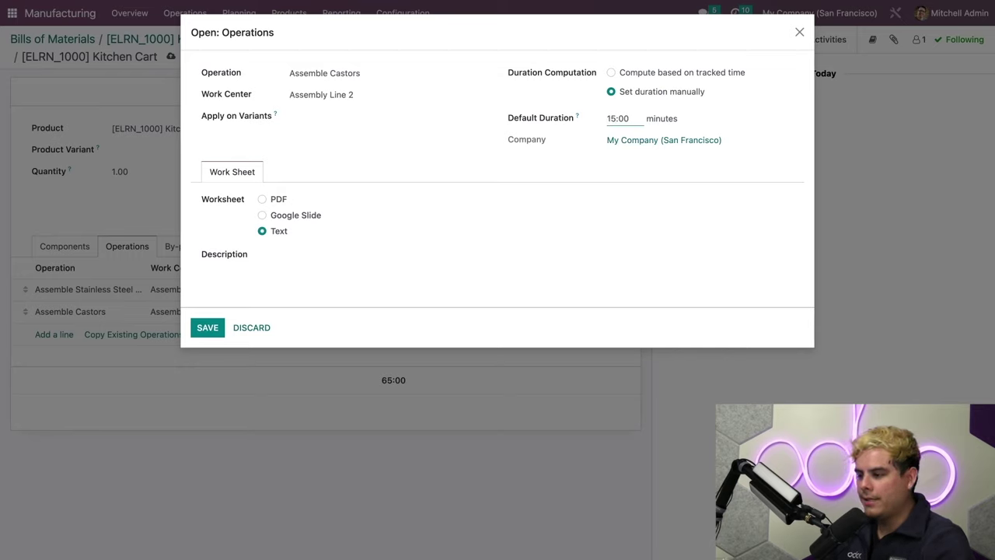
pyautogui.click(454, 139)
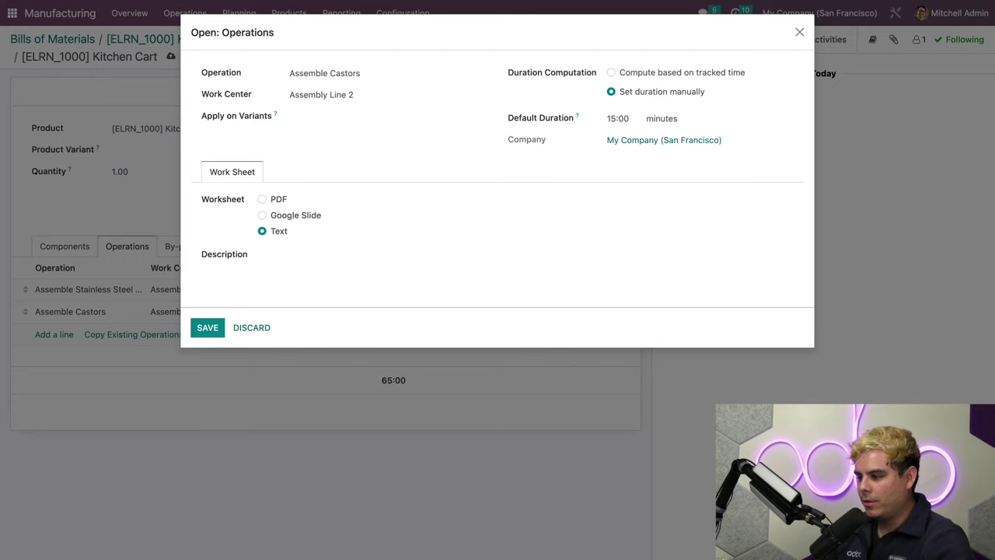
pyautogui.click(284, 247)
pyautogui.hotkey('ctrl', 'v')
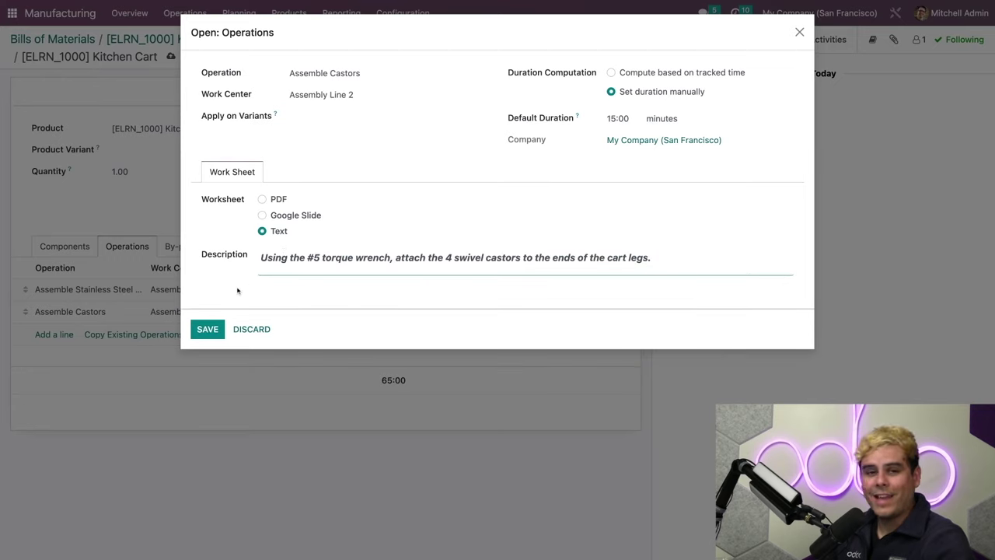
pyautogui.click(237, 291)
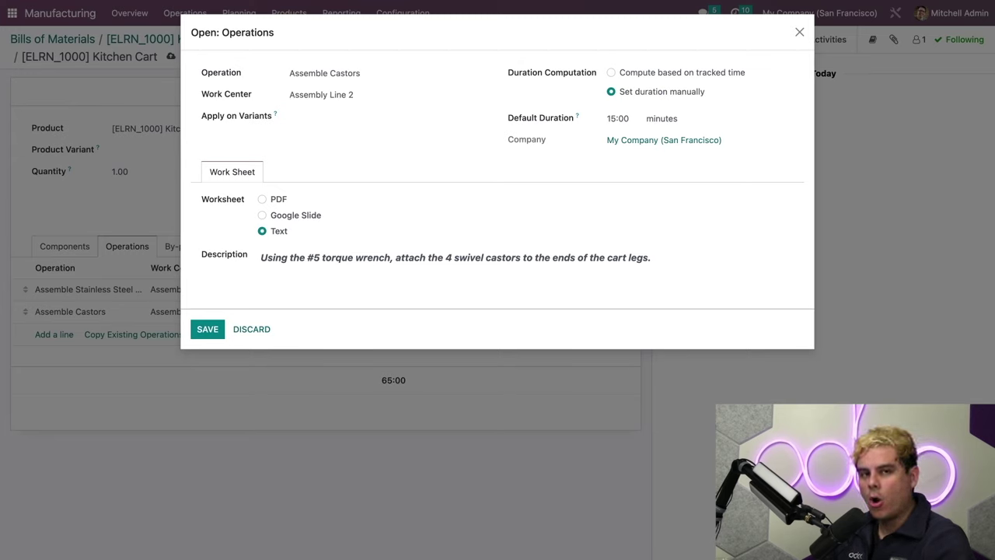
pyautogui.click(222, 330)
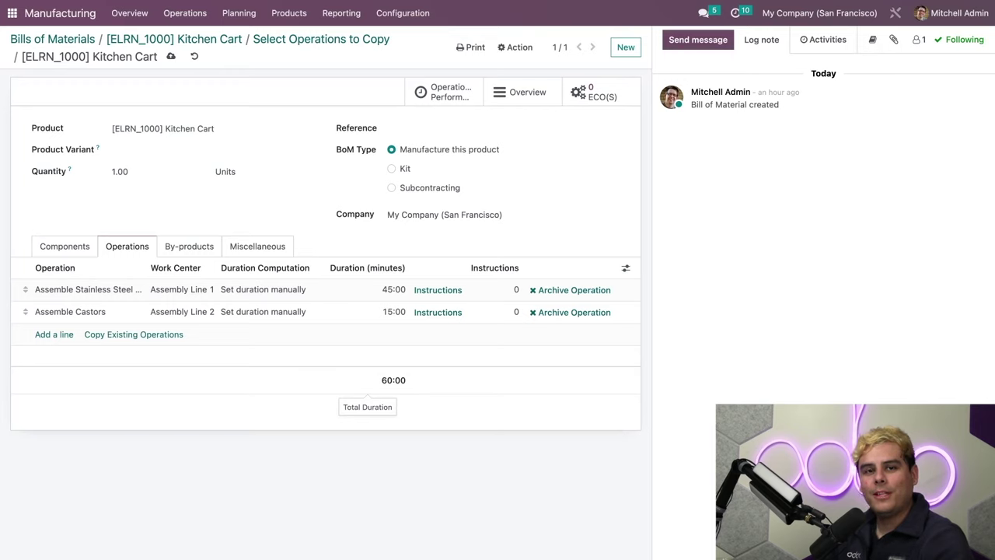
# Tick Operation Dependencies in the Kitchen Cart BoM's Miscellaneous settings and save the BoM.
pyautogui.click(262, 255)
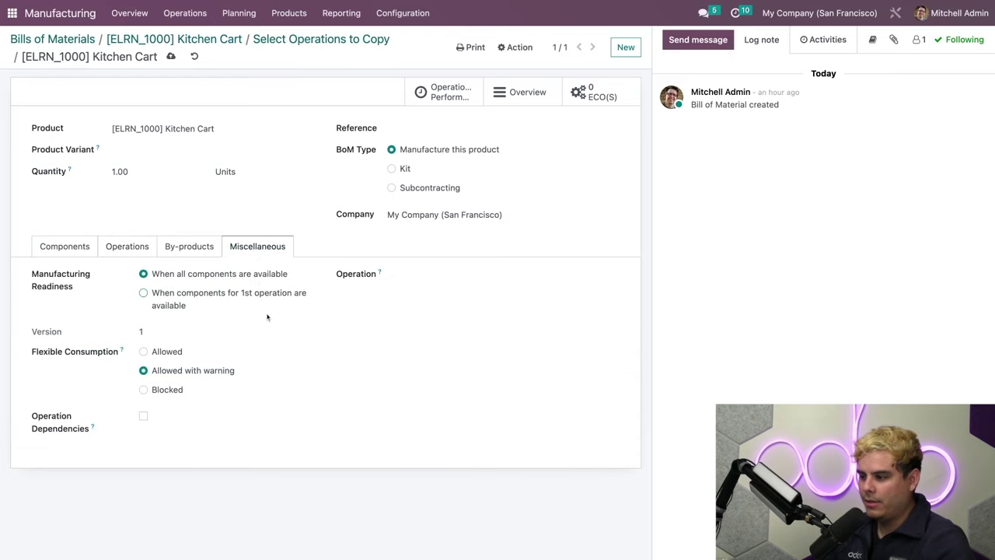
pyautogui.click(143, 416)
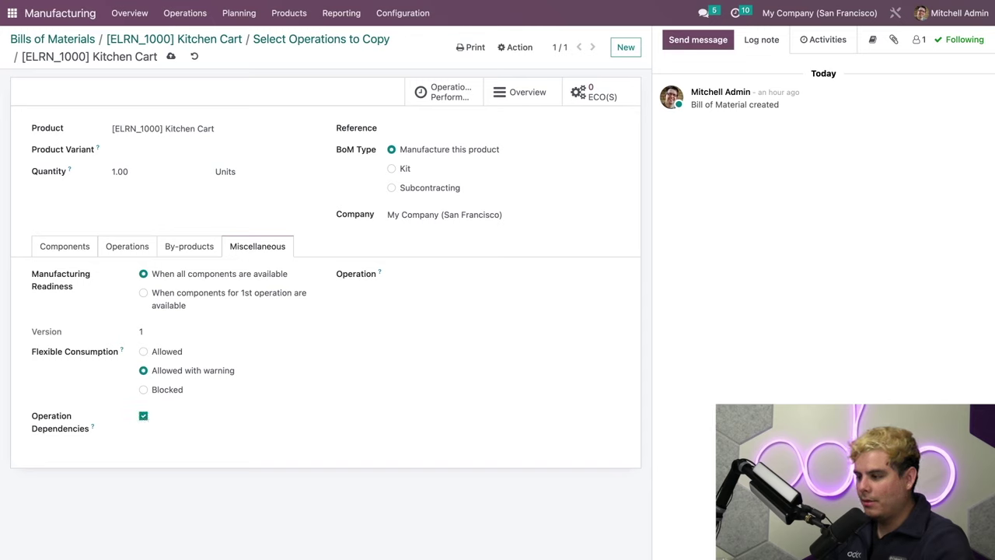
pyautogui.click(171, 56)
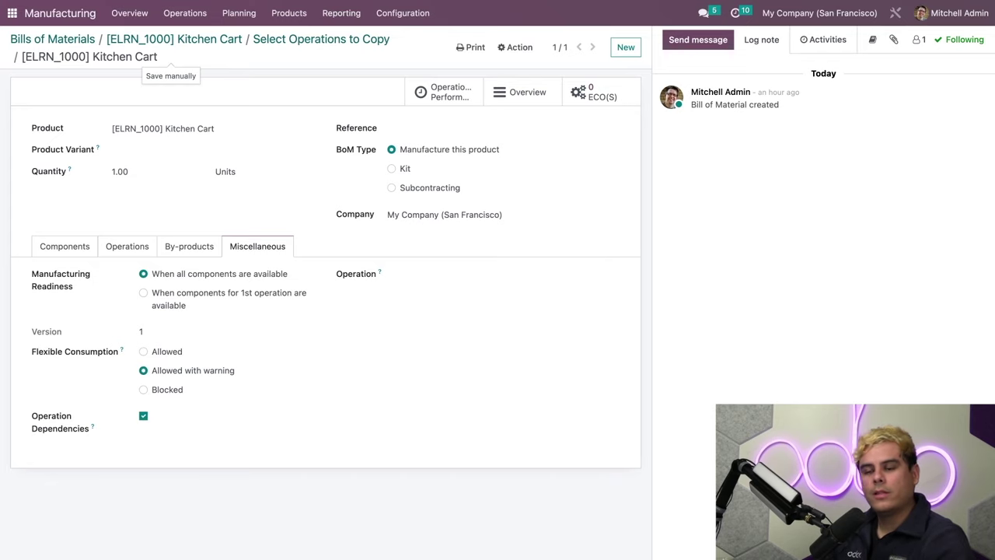
# In the operations list, move Assemble Stainless Steel below Assemble Castors, then return it to first place.
pyautogui.click(142, 247)
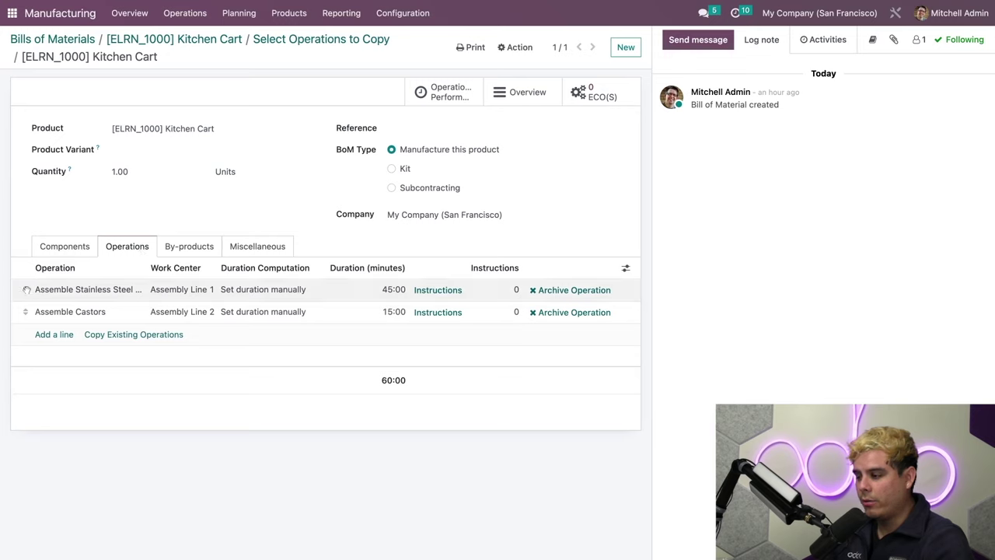
pyautogui.moveTo(25, 290); pyautogui.dragTo(25, 309)
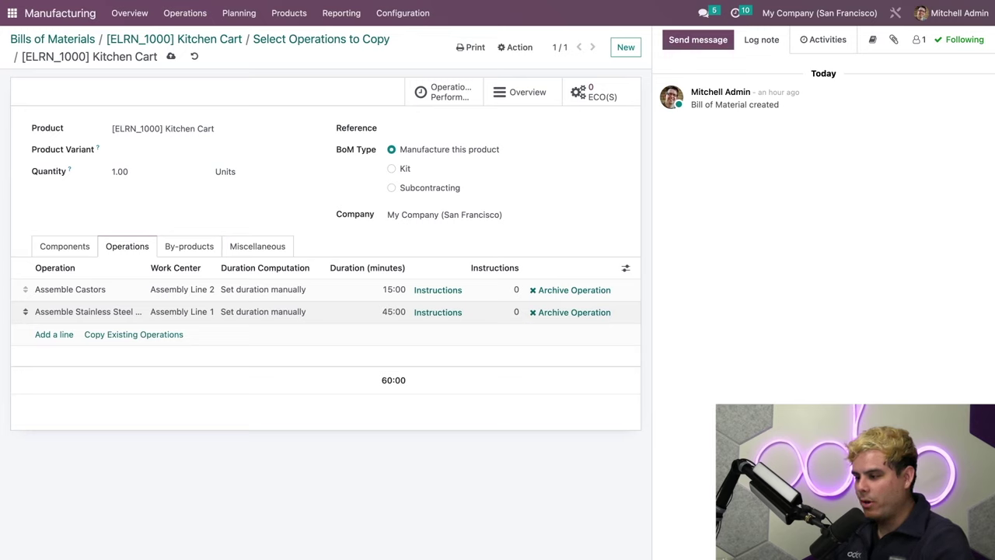
pyautogui.moveTo(25, 310); pyautogui.dragTo(24, 290)
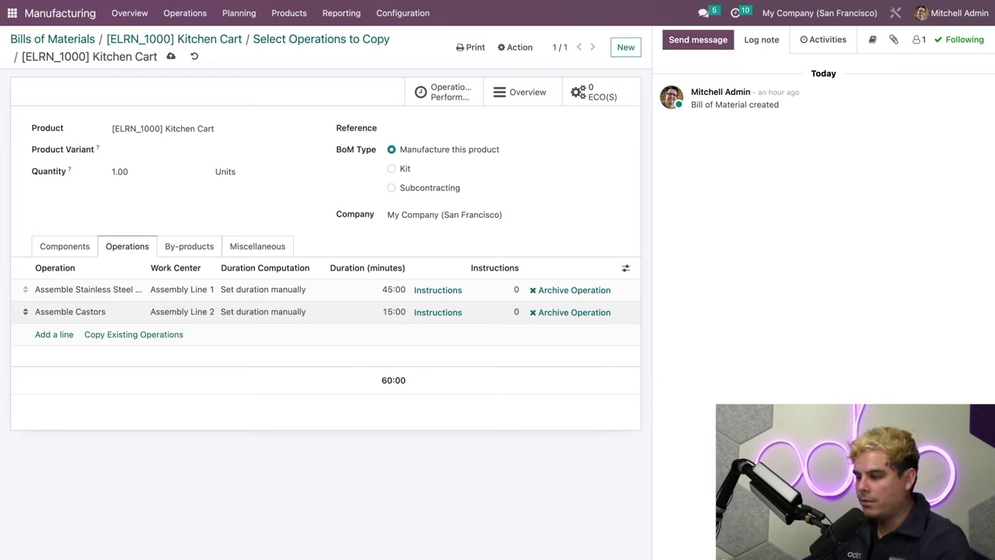
# Set Assemble Castors' Blocked By field to Assemble Stainless Steel Top and Legs and save.
pyautogui.click(73, 313)
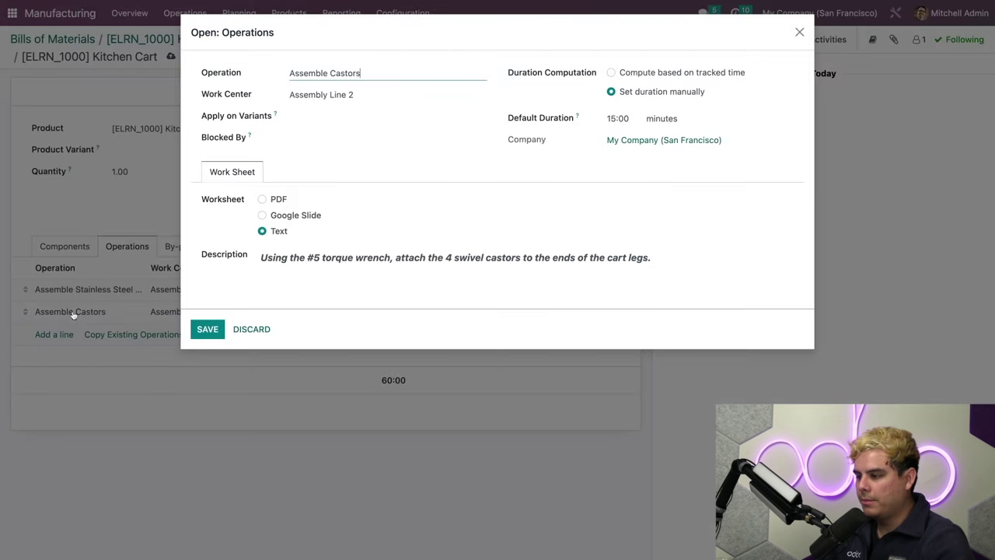
pyautogui.click(282, 140)
pyautogui.click(310, 136)
pyautogui.click(330, 153)
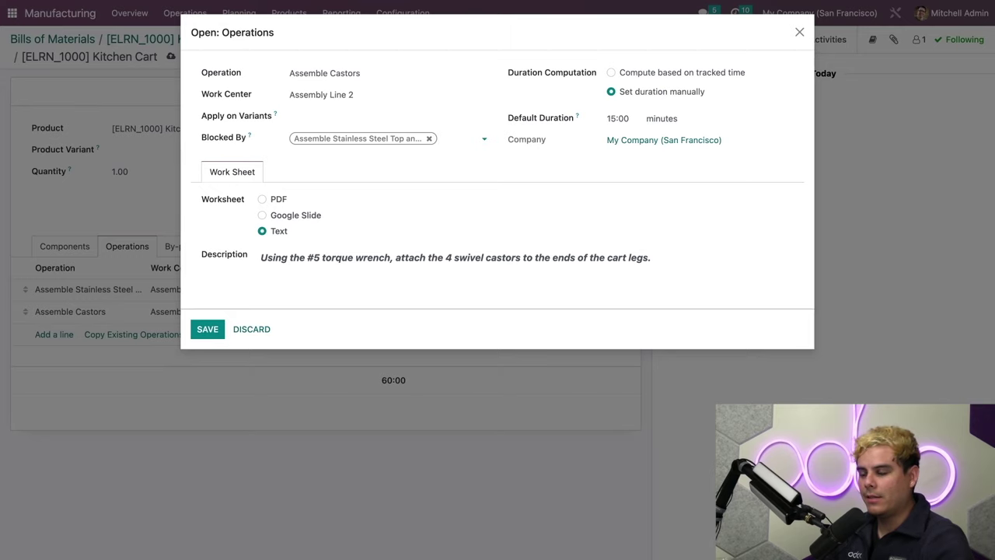
pyautogui.click(199, 329)
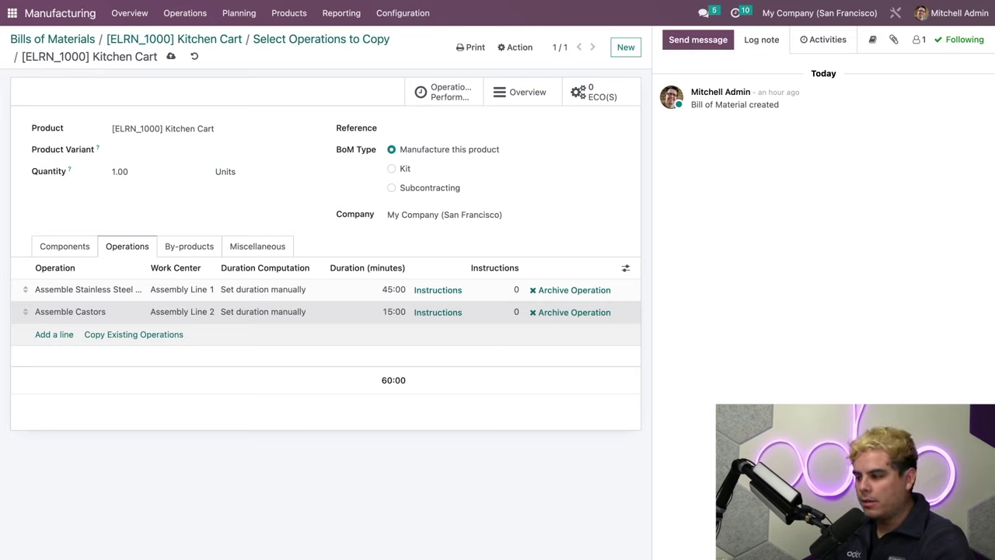
# Show the optional Blocked By column in the Kitchen Cart operations table.
pyautogui.click(625, 268)
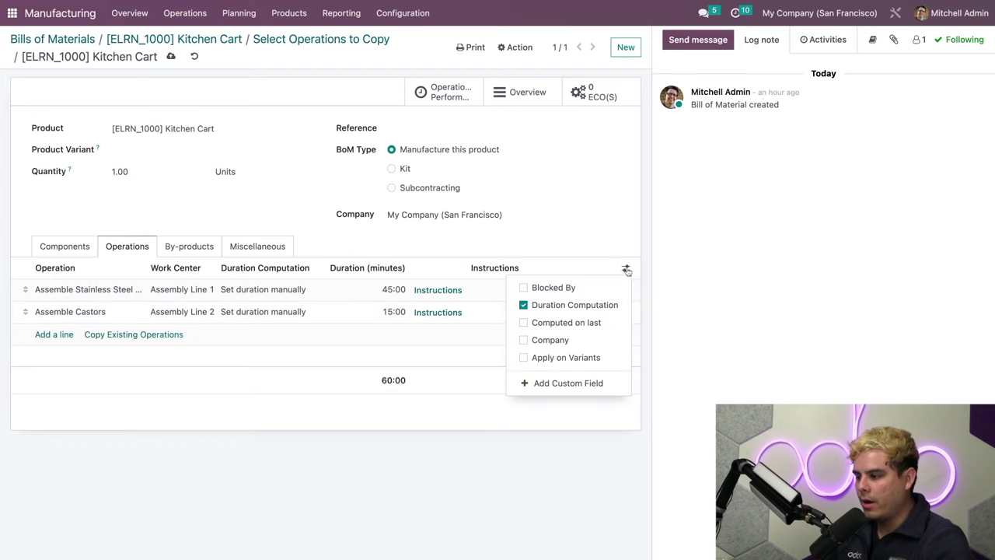
pyautogui.click(572, 287)
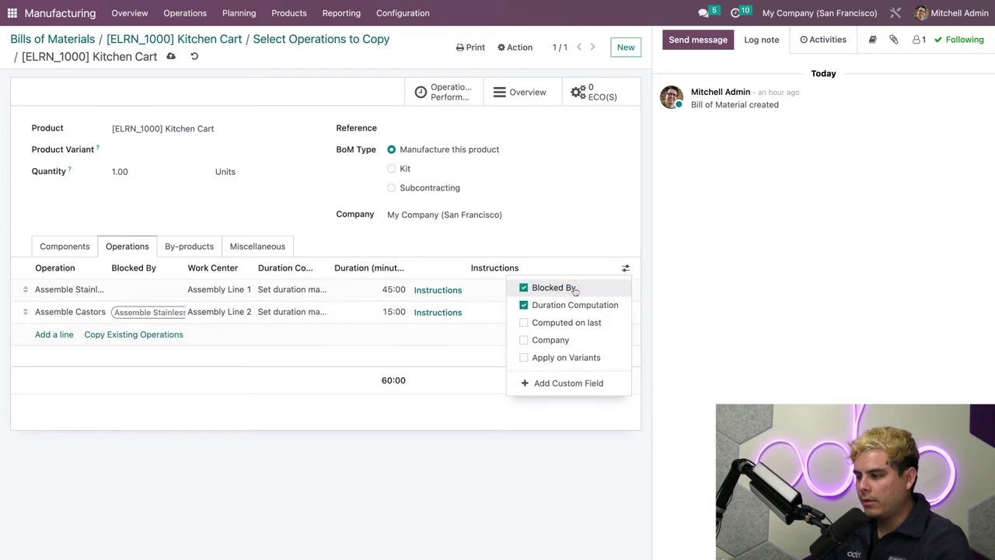
pyautogui.click(573, 243)
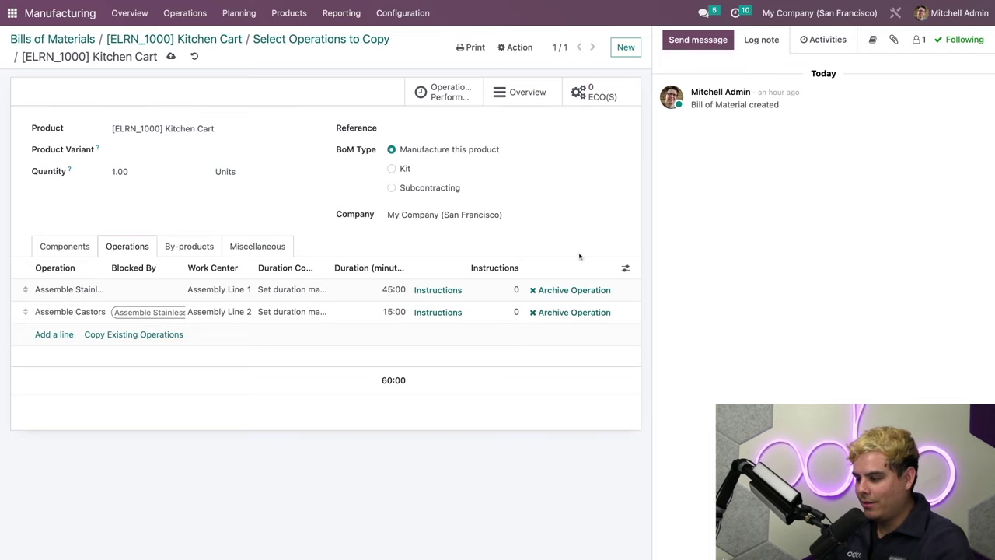
# Show the optional Consumed in Operation column in the Kitchen Cart components table.
pyautogui.click(86, 242)
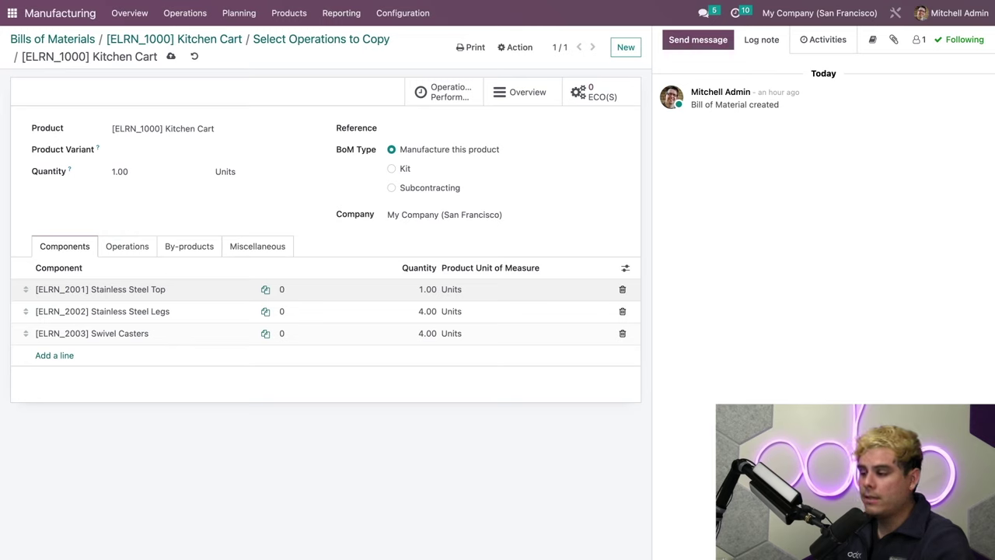
pyautogui.click(626, 268)
pyautogui.click(518, 305)
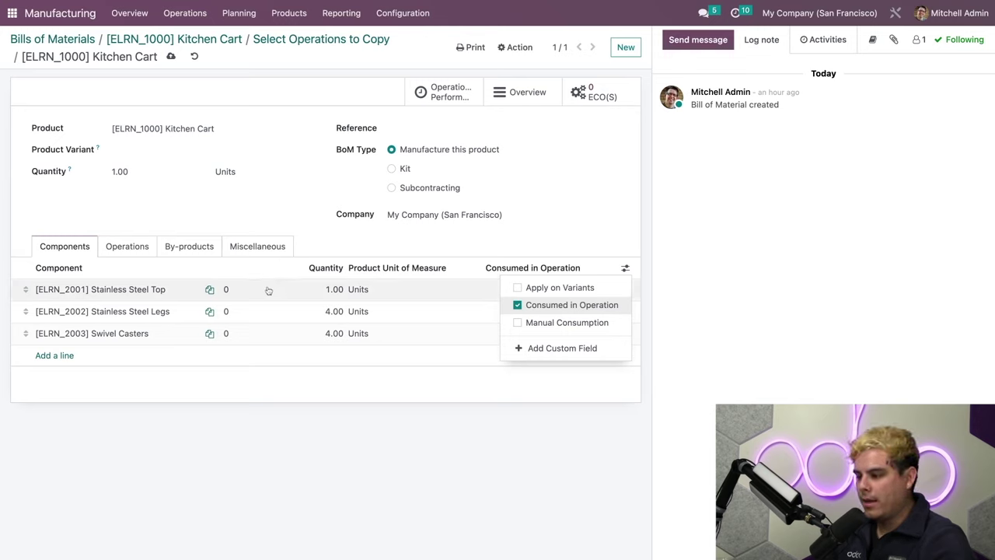
# Assign Stainless Steel Top and Legs to Assemble Stainless Steel Top and Legs, and Swivel Casters to Assemble Castors.
pyautogui.click(479, 285)
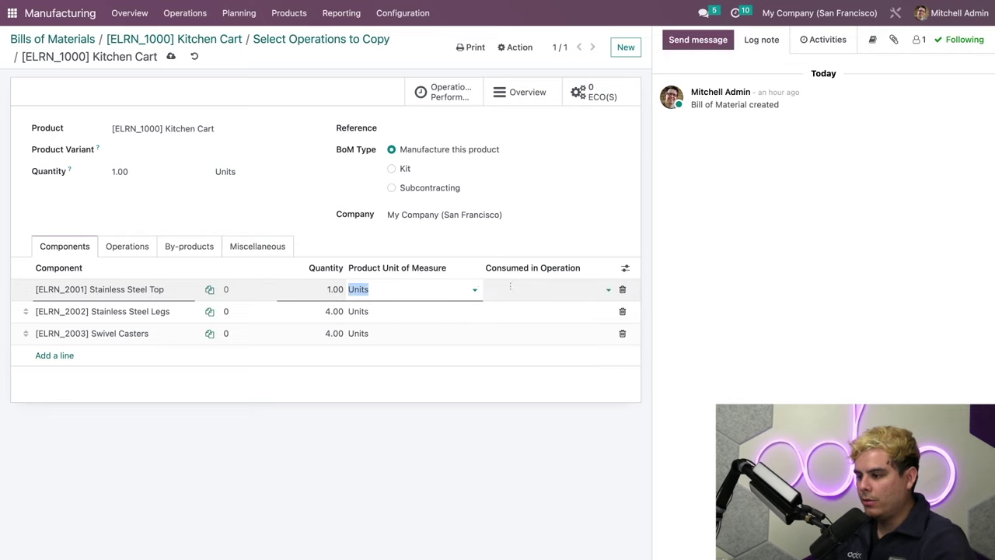
pyautogui.click(510, 287)
pyautogui.click(542, 309)
pyautogui.click(540, 316)
pyautogui.click(536, 314)
pyautogui.click(535, 329)
pyautogui.click(535, 334)
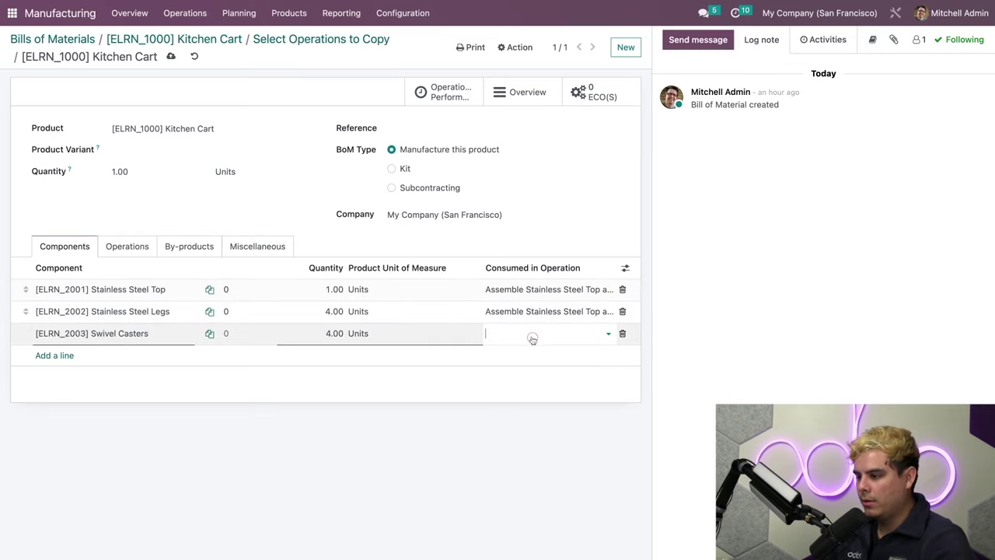
pyautogui.click(534, 335)
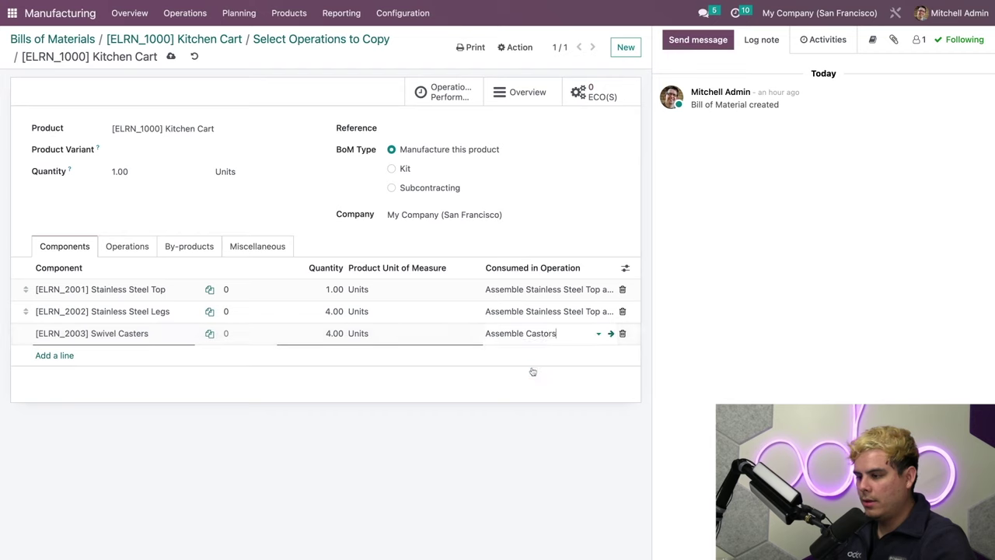
pyautogui.click(542, 381)
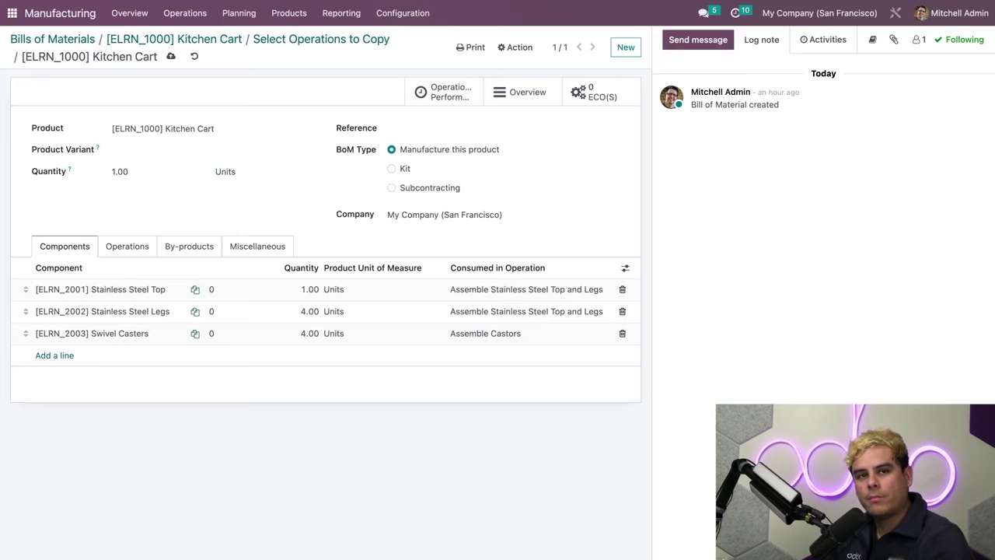
# Show the Kitchen Cart BoM Overview with the $126.50 cost and expanded 80:00-minute operations breakdown.
pyautogui.click(522, 95)
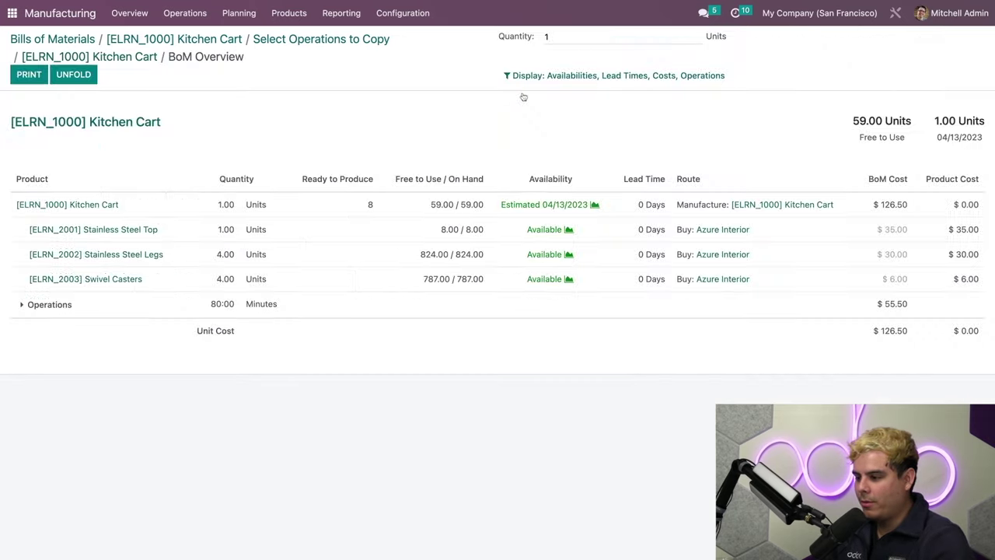
pyautogui.click(23, 305)
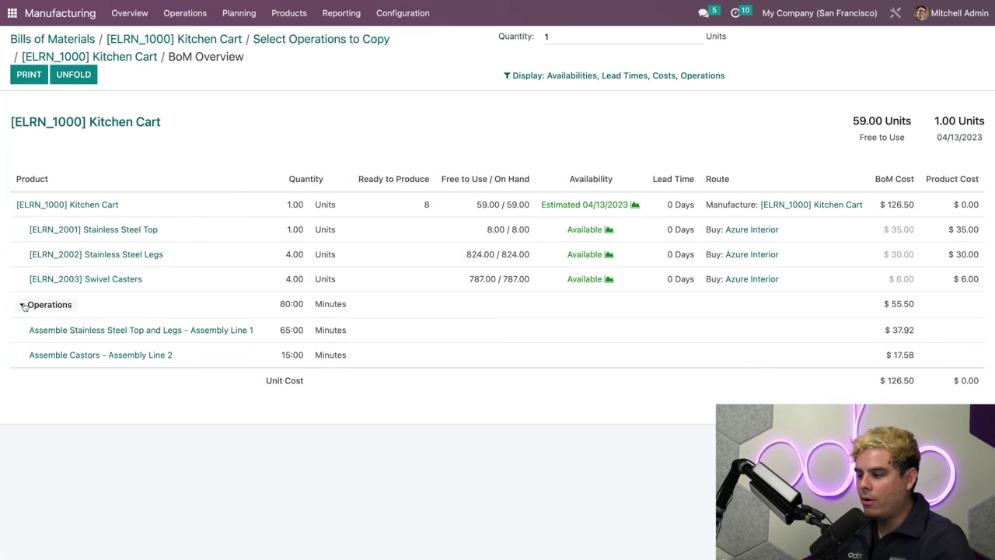